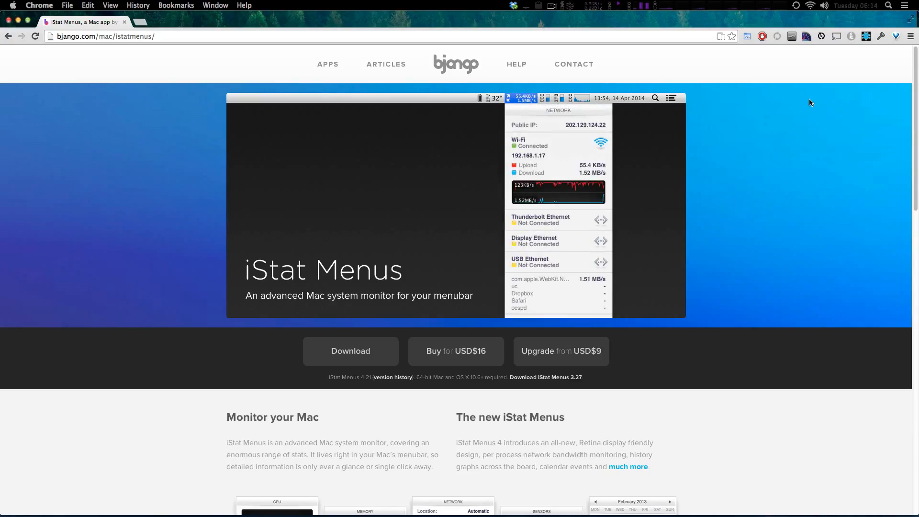
Examine the CPU, disk and calendar dropdowns of the iStat Menus items in the menubar.
{"action": "left_click", "coordinate": [684, 4]}
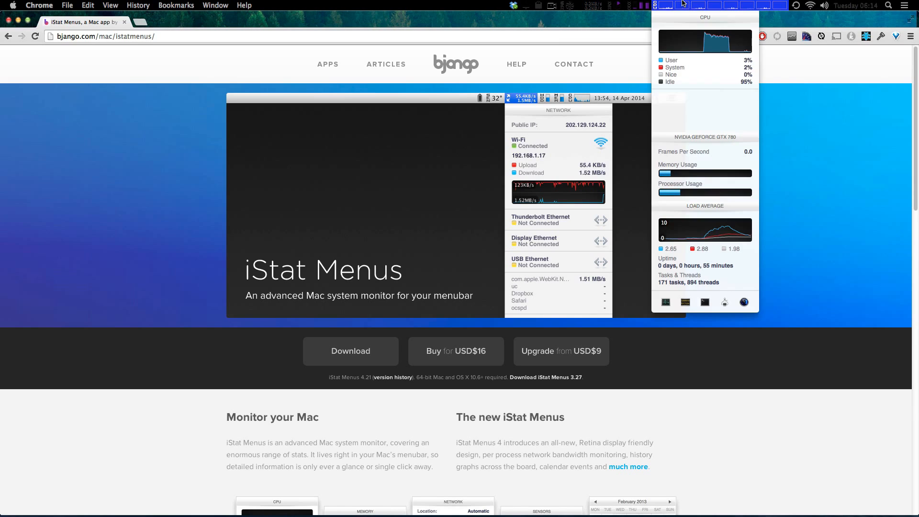
{"action": "left_click", "coordinate": [642, 4]}
{"action": "left_click", "coordinate": [671, 5]}
{"action": "left_click", "coordinate": [670, 5]}
{"action": "left_click", "coordinate": [644, 4]}
{"action": "left_click", "coordinate": [644, 5]}
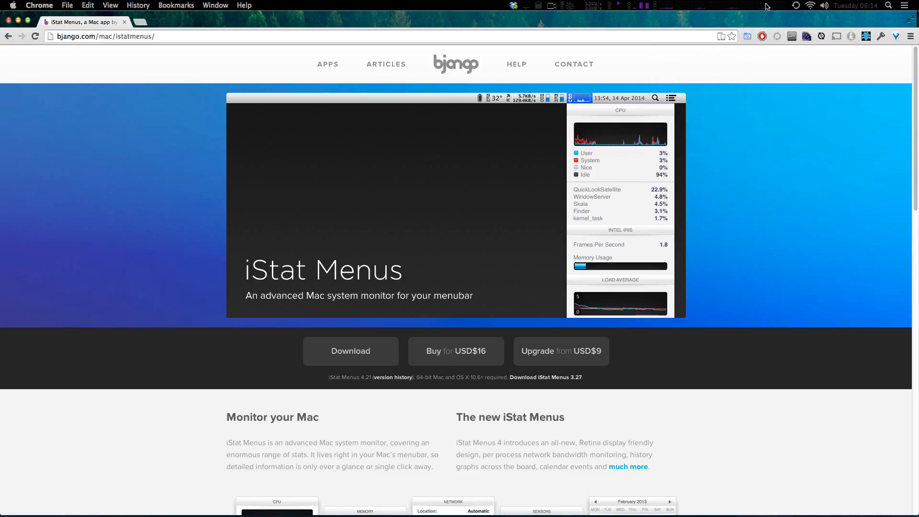
{"action": "left_click", "coordinate": [857, 6]}
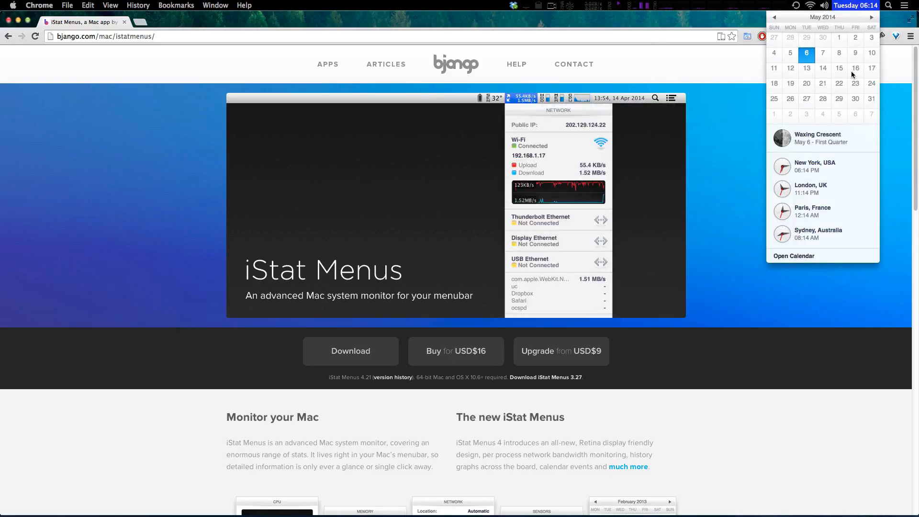
{"action": "left_click", "coordinate": [678, 4]}
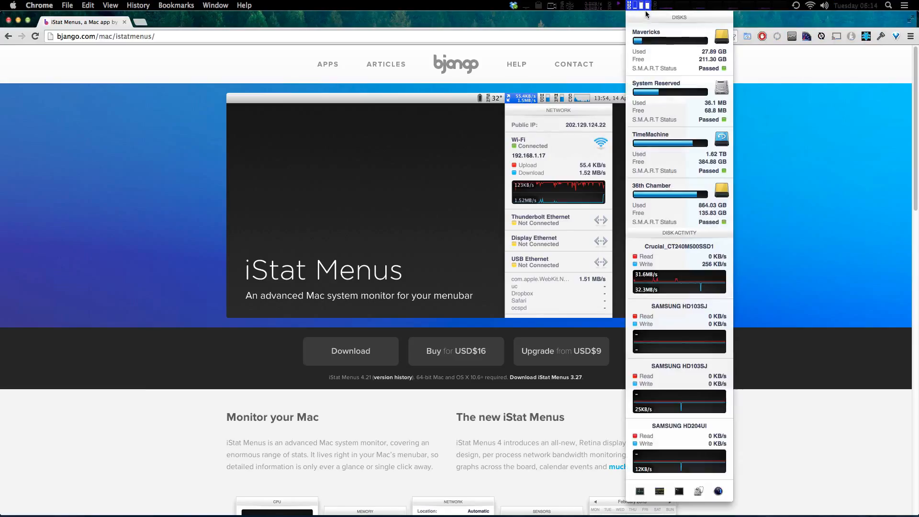
{"action": "left_click", "coordinate": [692, 12]}
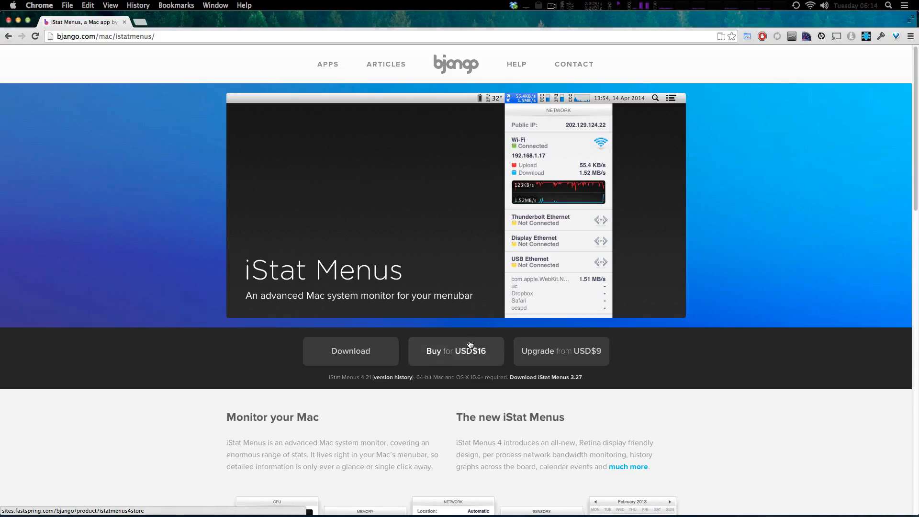
{"action": "left_click", "coordinate": [645, 5]}
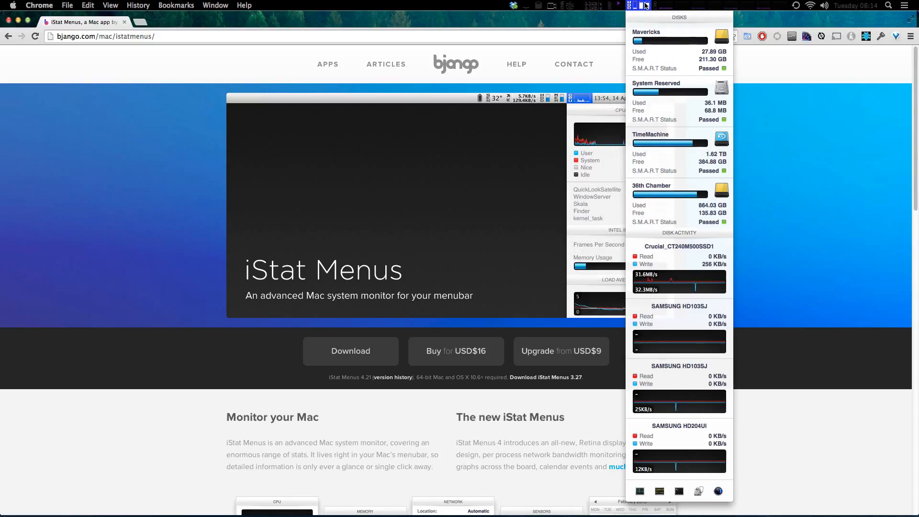
{"action": "mouse_move", "coordinate": [659, 4]}
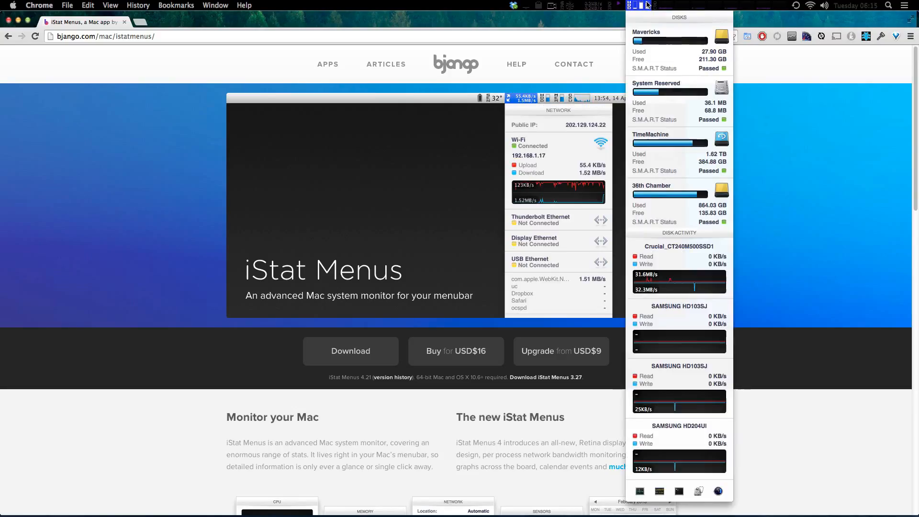
{"action": "mouse_move", "coordinate": [598, 6]}
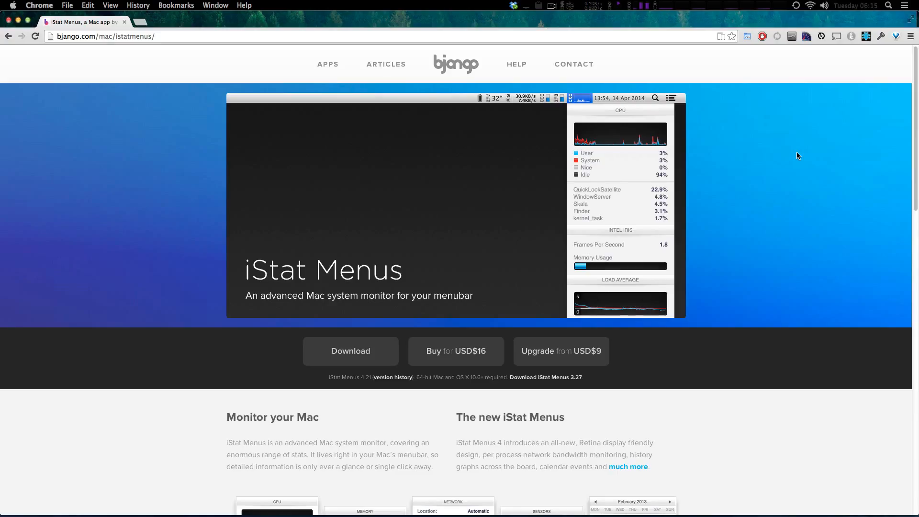
Search the app launcher for "ista" and open the iStat Menus settings application.
{"action": "key", "text": "alt+space"}
{"action": "type", "text": "ista"}
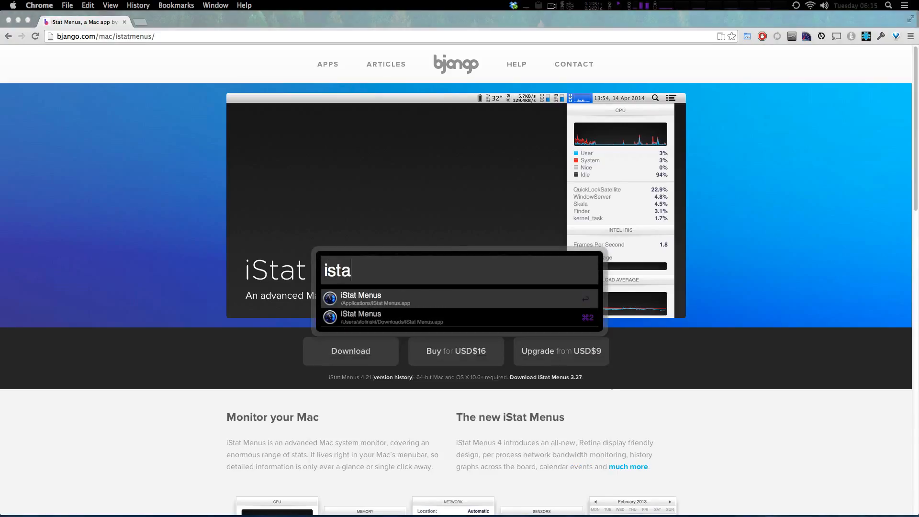
{"action": "key", "text": "Return"}
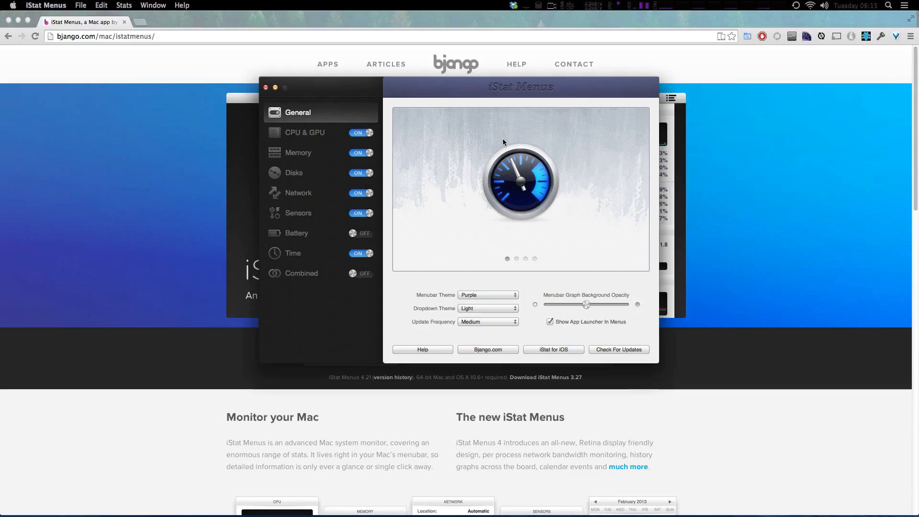
Set the dropdown theme to Dark and check it on the menubar calendar.
{"action": "left_click", "coordinate": [477, 309]}
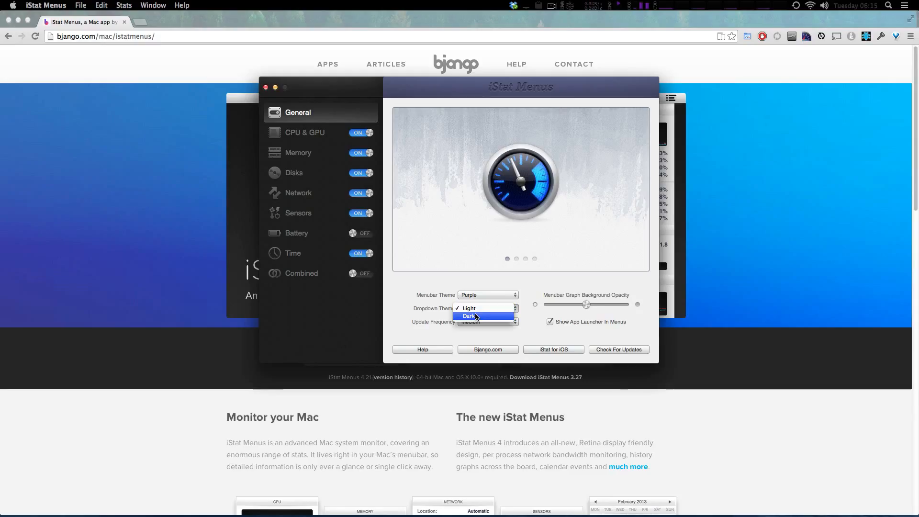
{"action": "left_click", "coordinate": [476, 316]}
{"action": "left_click", "coordinate": [857, 5]}
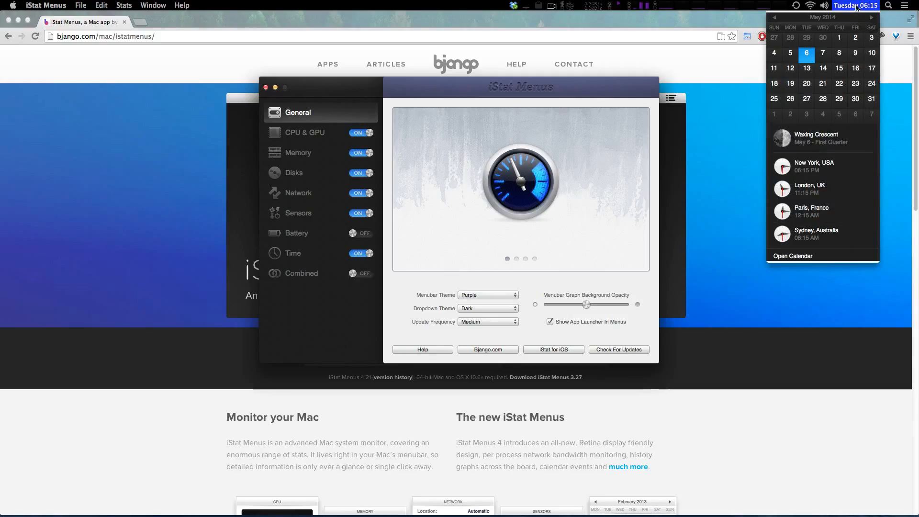
{"action": "left_click", "coordinate": [481, 296]}
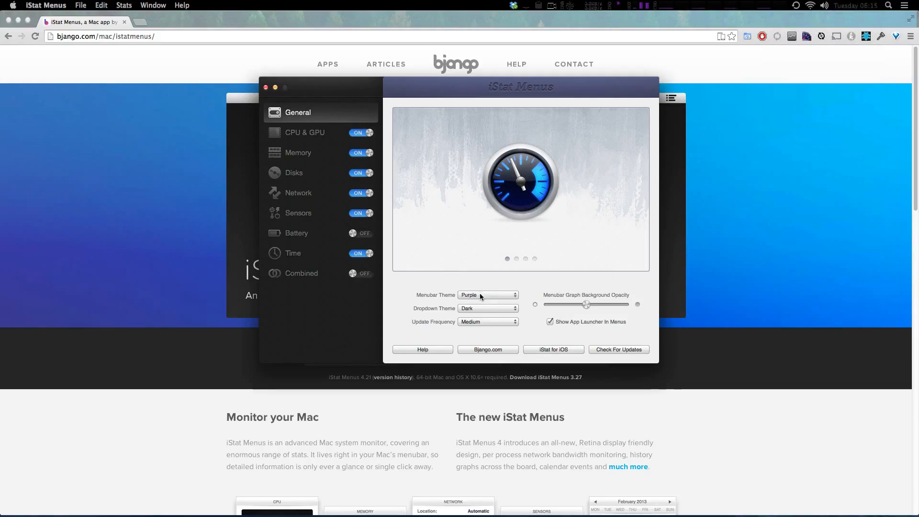
Try the Red, Graphite, Fire and Green menubar themes, and return the menubar theme to Purple.
{"action": "left_click", "coordinate": [479, 295]}
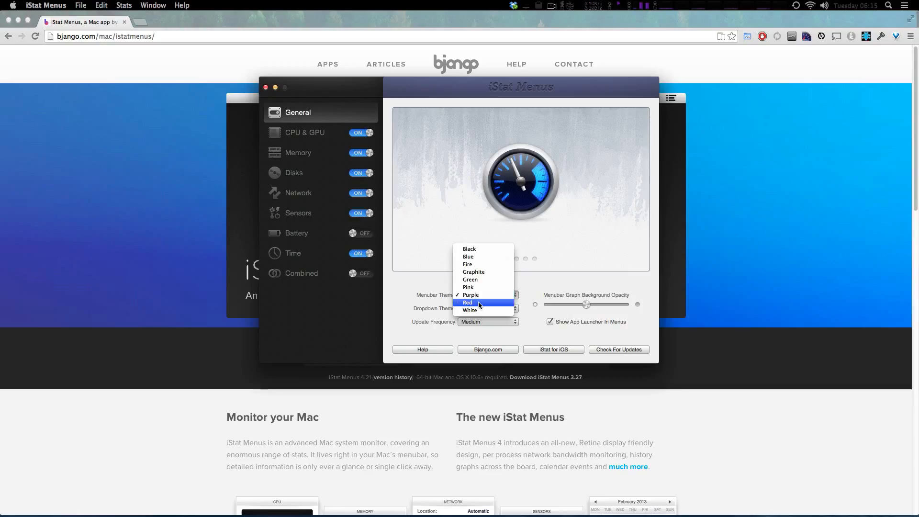
{"action": "left_click", "coordinate": [484, 302]}
{"action": "left_click", "coordinate": [489, 293]}
{"action": "left_click", "coordinate": [491, 266]}
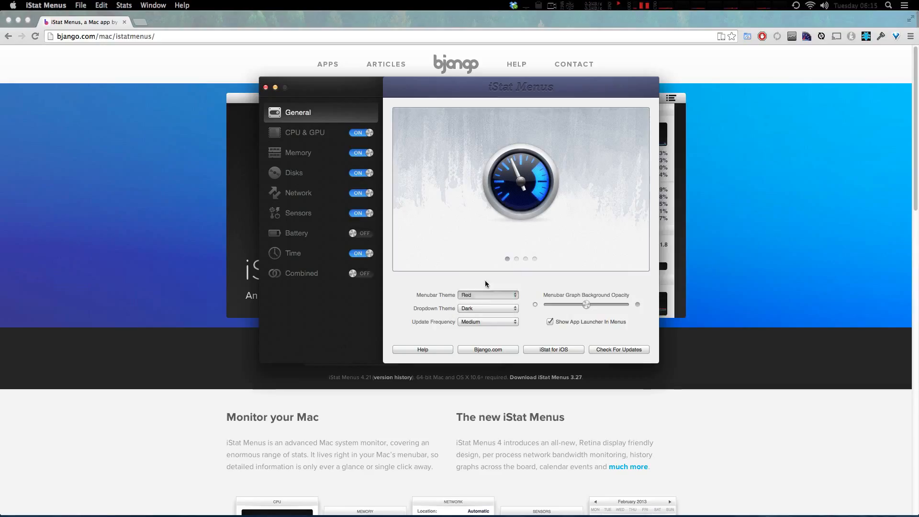
{"action": "left_click", "coordinate": [481, 295]}
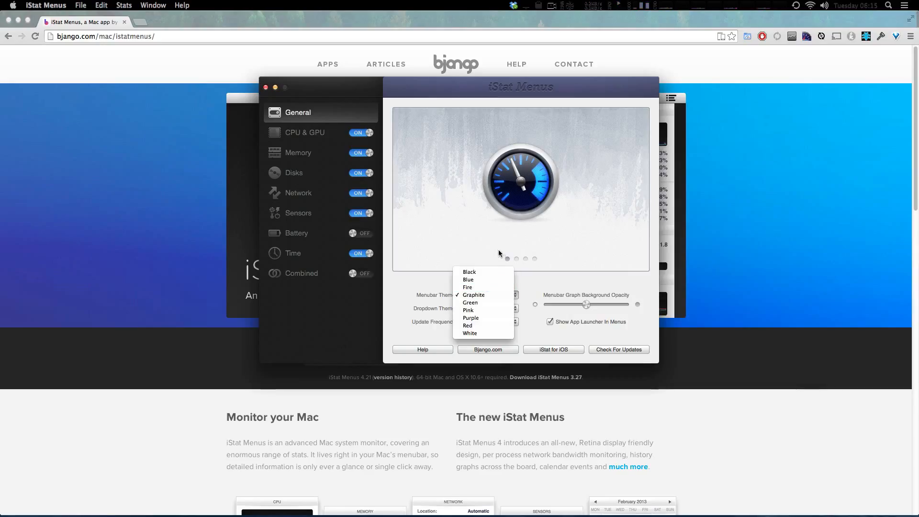
{"action": "left_click", "coordinate": [475, 289]}
{"action": "left_click", "coordinate": [478, 295]}
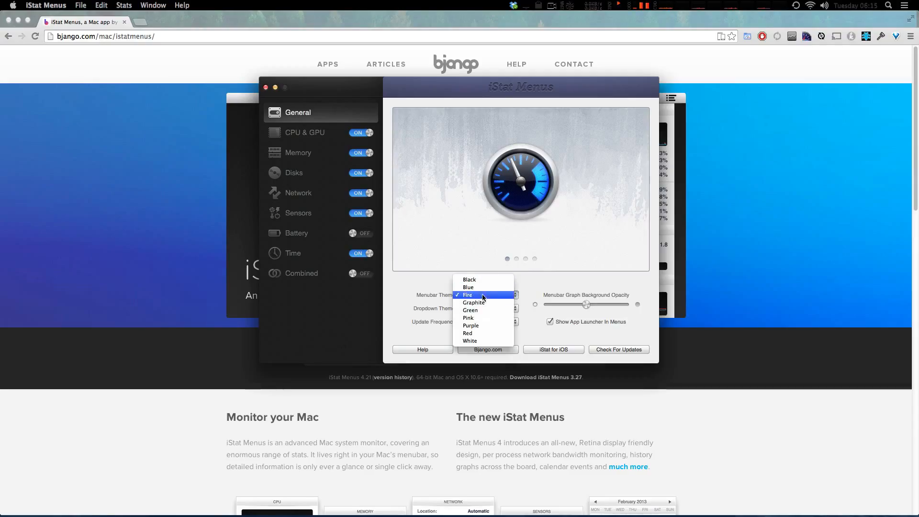
{"action": "left_click", "coordinate": [480, 311]}
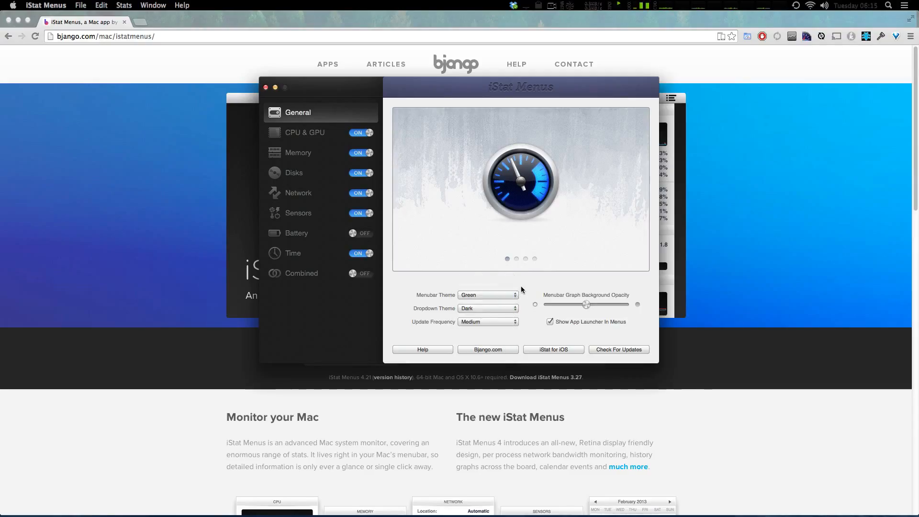
{"action": "left_click", "coordinate": [477, 295]}
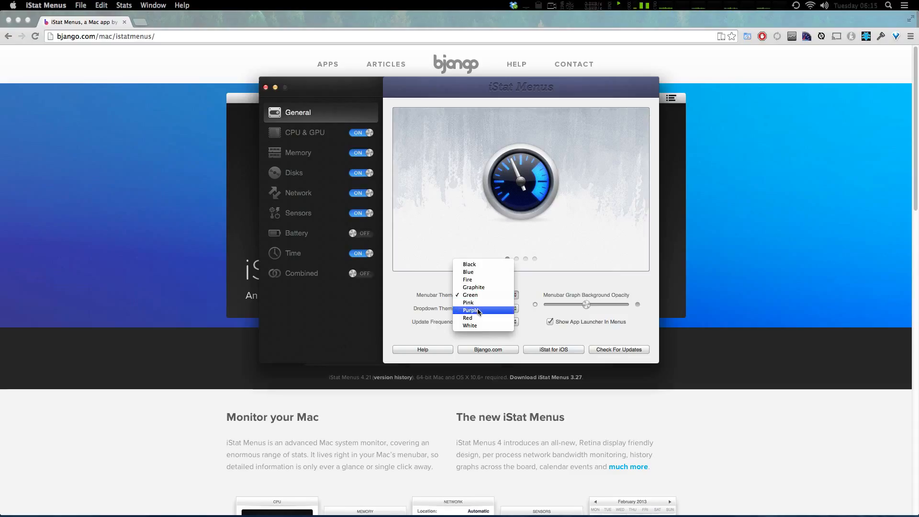
{"action": "left_click", "coordinate": [478, 310]}
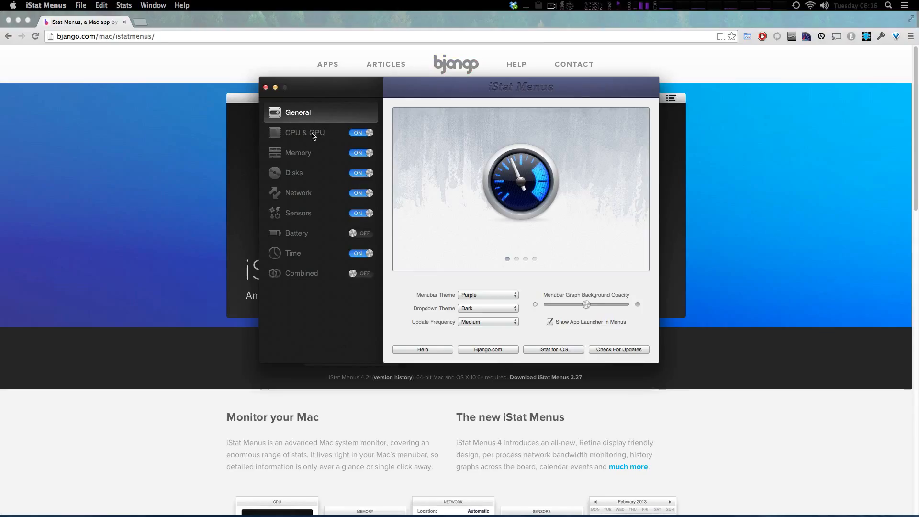
Widen the CPU history graph slightly in the CPU & GPU settings, and try switching its custom colours on and off.
{"action": "left_click", "coordinate": [312, 135]}
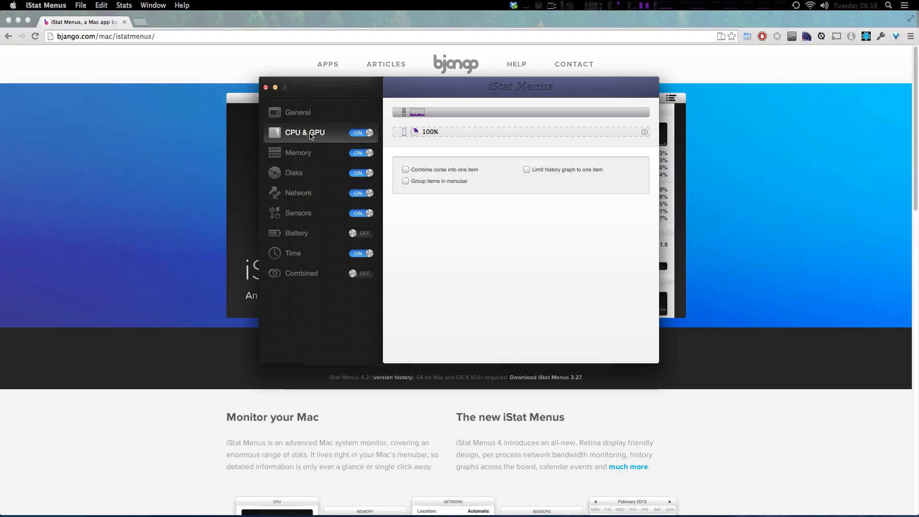
{"action": "left_click", "coordinate": [416, 114]}
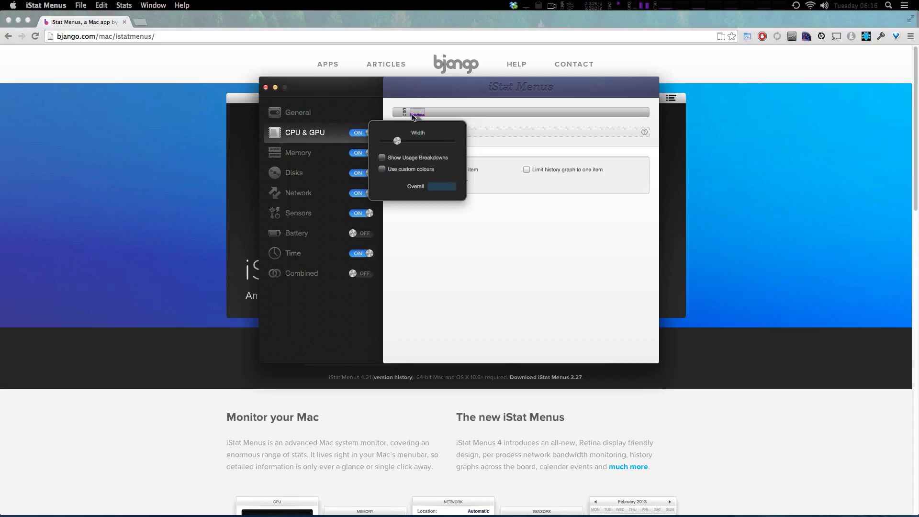
{"action": "mouse_move", "coordinate": [399, 142]}
{"action": "left_mouse_down"}
{"action": "mouse_move", "coordinate": [420, 145]}
{"action": "mouse_move", "coordinate": [401, 143]}
{"action": "left_mouse_up"}
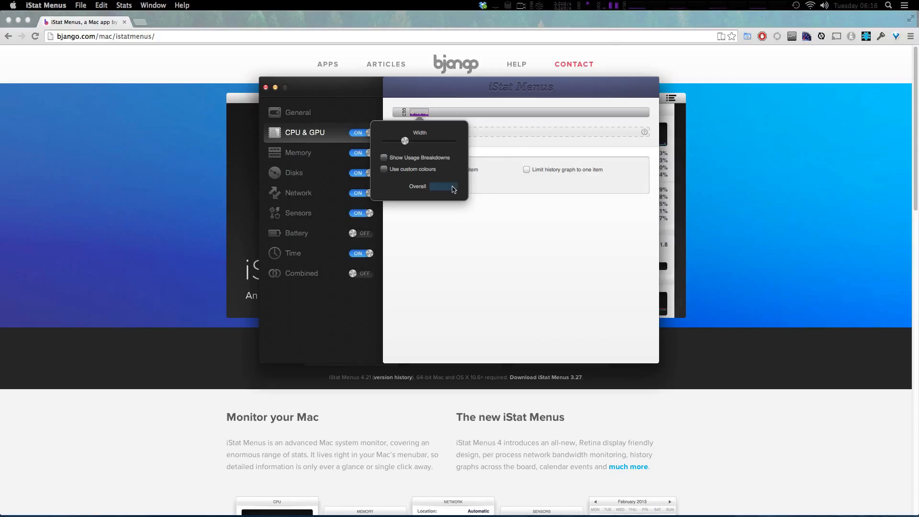
{"action": "left_click", "coordinate": [401, 172]}
{"action": "left_click", "coordinate": [401, 171]}
{"action": "left_click", "coordinate": [511, 131]}
Enable Show Usage Breakdowns for the pie graph in the Memory menubar settings.
{"action": "left_click", "coordinate": [313, 151]}
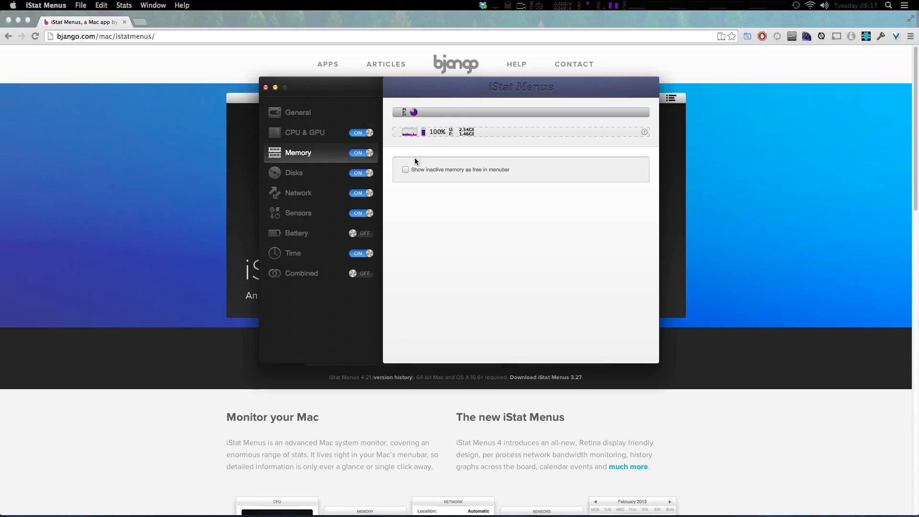
{"action": "left_click", "coordinate": [414, 114]}
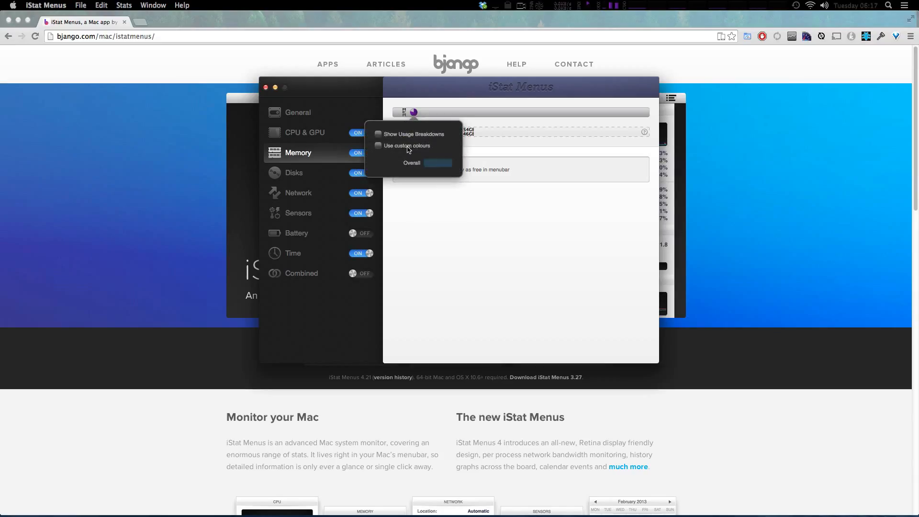
{"action": "left_click", "coordinate": [403, 136]}
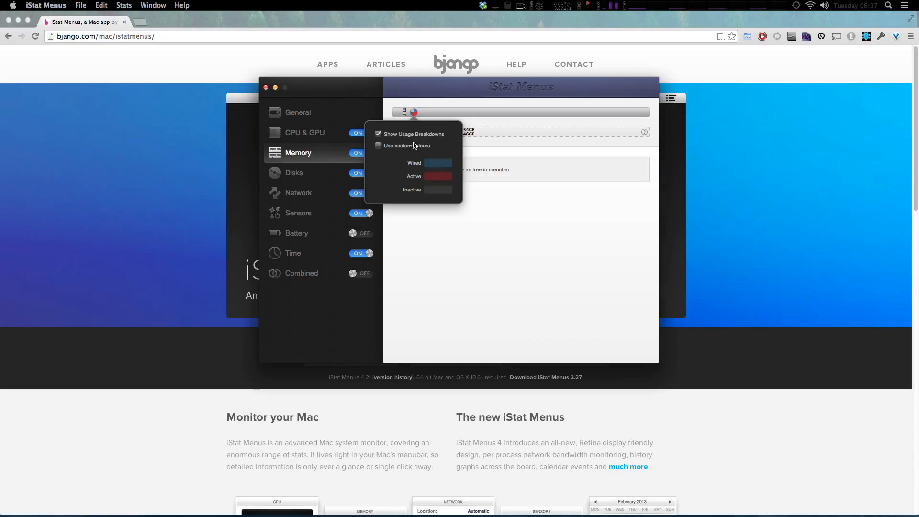
{"action": "left_click", "coordinate": [452, 224]}
Review the CPU & GPU settings and the Disks settings, including the colour options of the disk usage bar.
{"action": "left_click", "coordinate": [316, 133]}
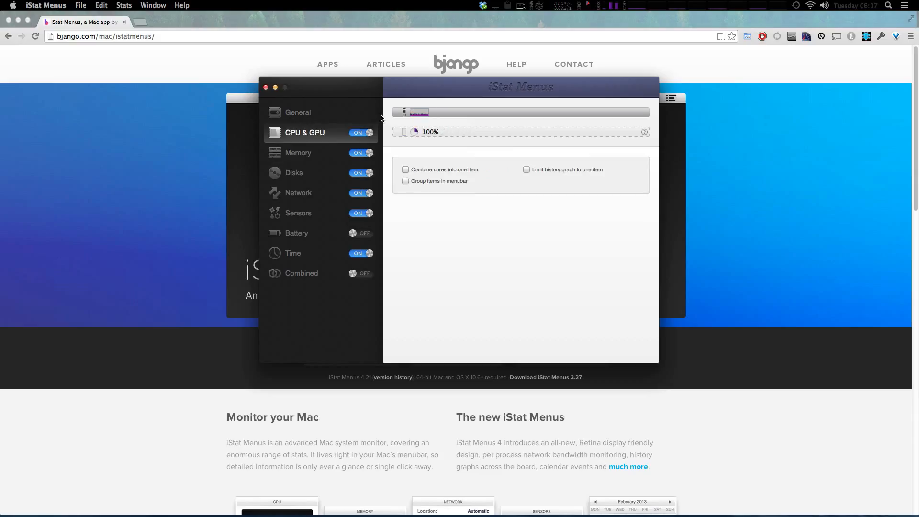
{"action": "left_click", "coordinate": [302, 173]}
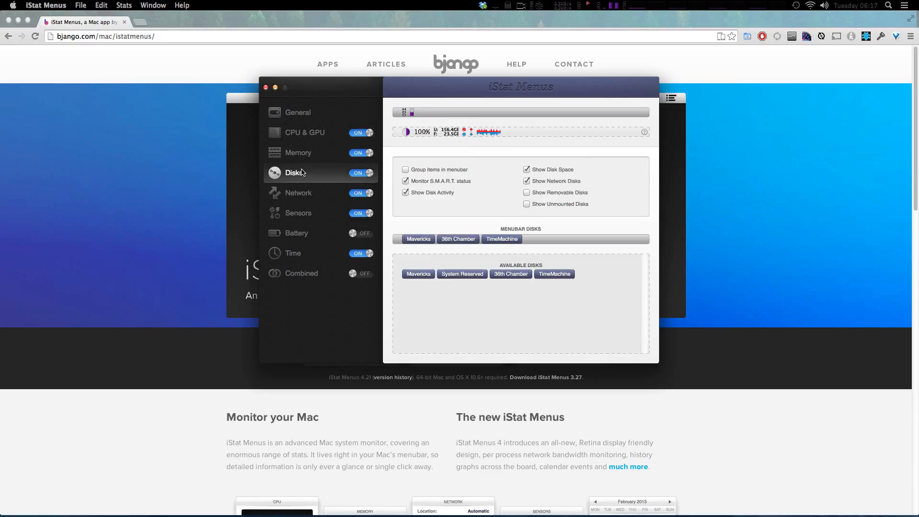
{"action": "left_click", "coordinate": [411, 115]}
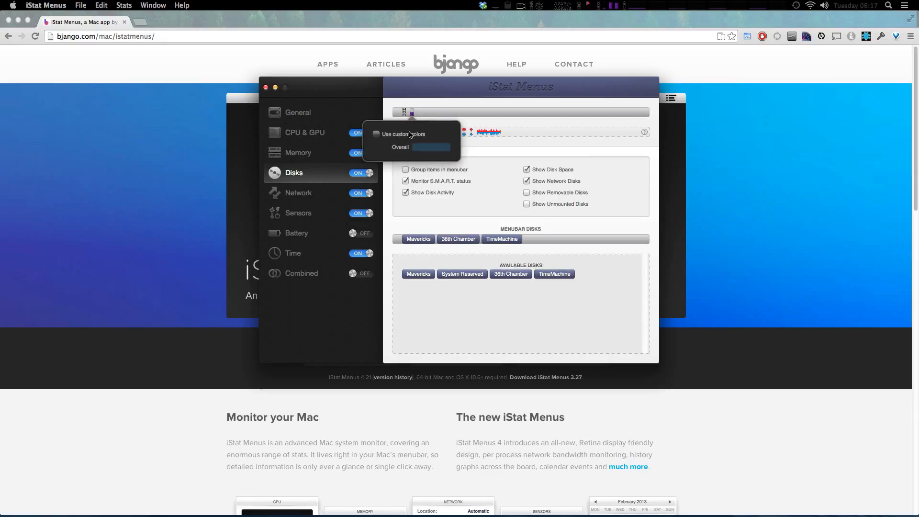
{"action": "left_click", "coordinate": [429, 112]}
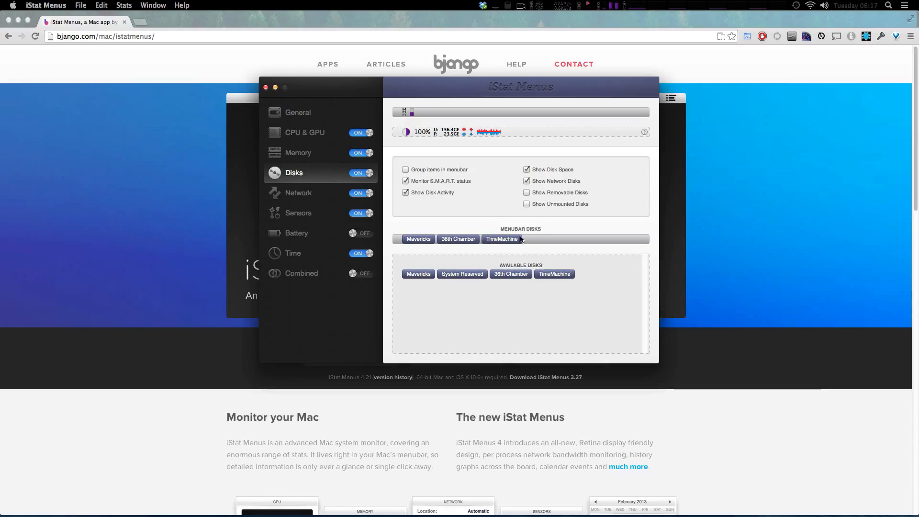
Set the upload text colour of the Network menubar item to white.
{"action": "left_click", "coordinate": [294, 193]}
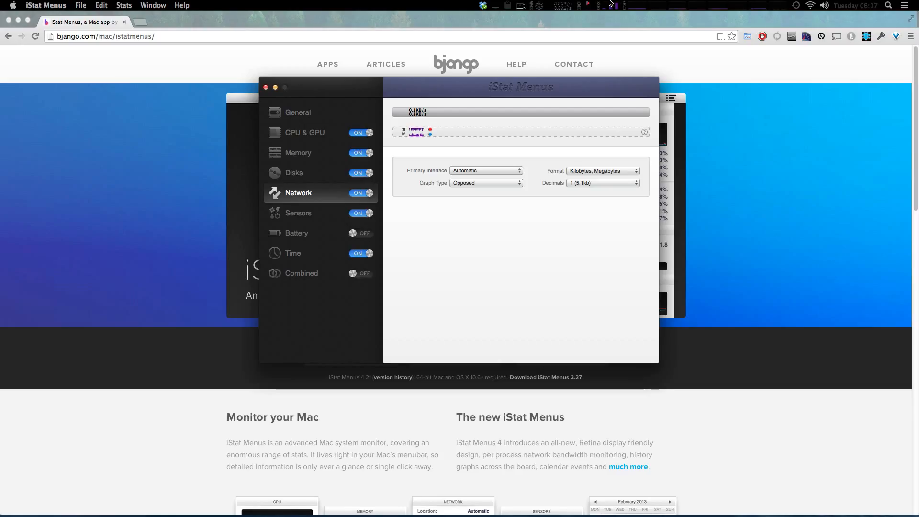
{"action": "left_click", "coordinate": [416, 116]}
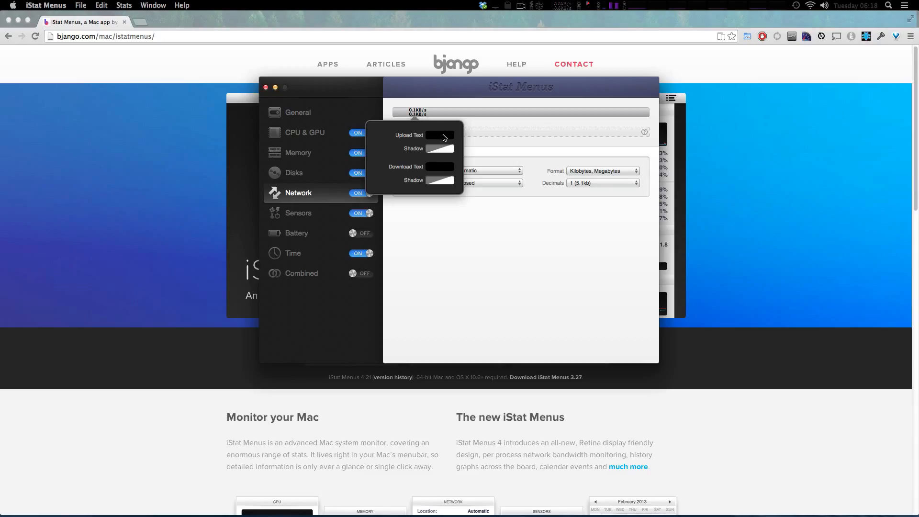
{"action": "left_click", "coordinate": [441, 136]}
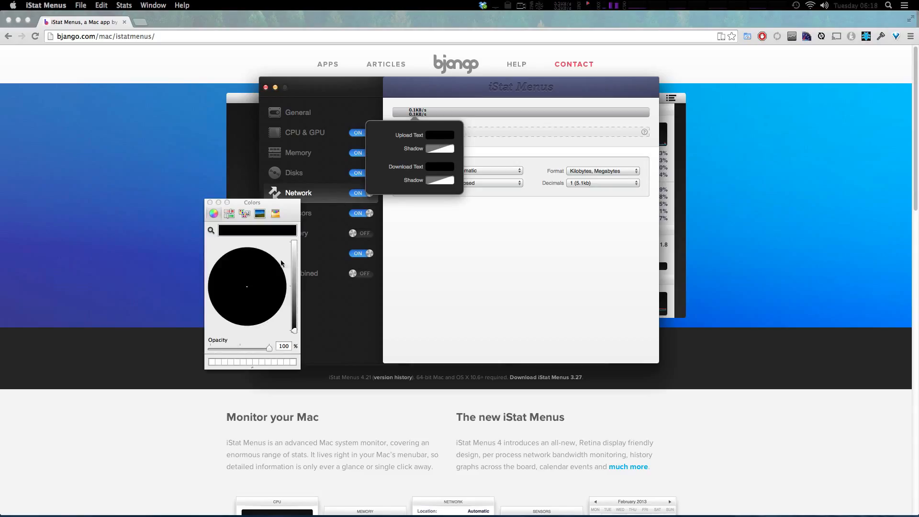
{"action": "left_click_drag", "start_coordinate": [294, 259], "coordinate": [294, 242]}
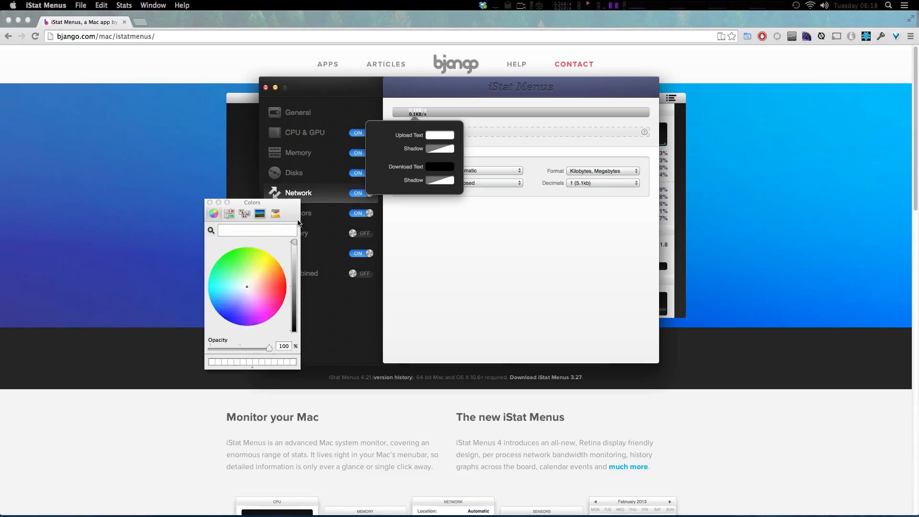
{"action": "left_click", "coordinate": [210, 203]}
Set the download text colour of the Network menubar item to white and close its colour options.
{"action": "left_click", "coordinate": [443, 167]}
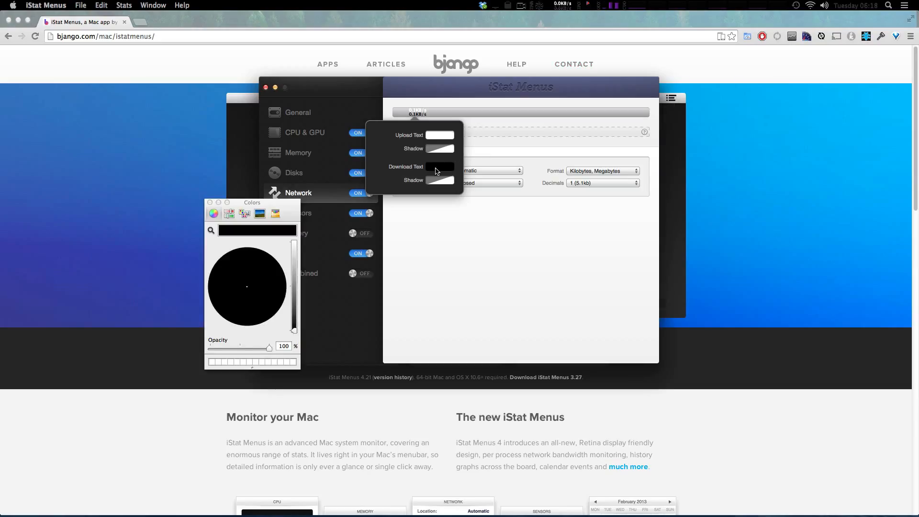
{"action": "left_click_drag", "start_coordinate": [295, 254], "coordinate": [294, 242]}
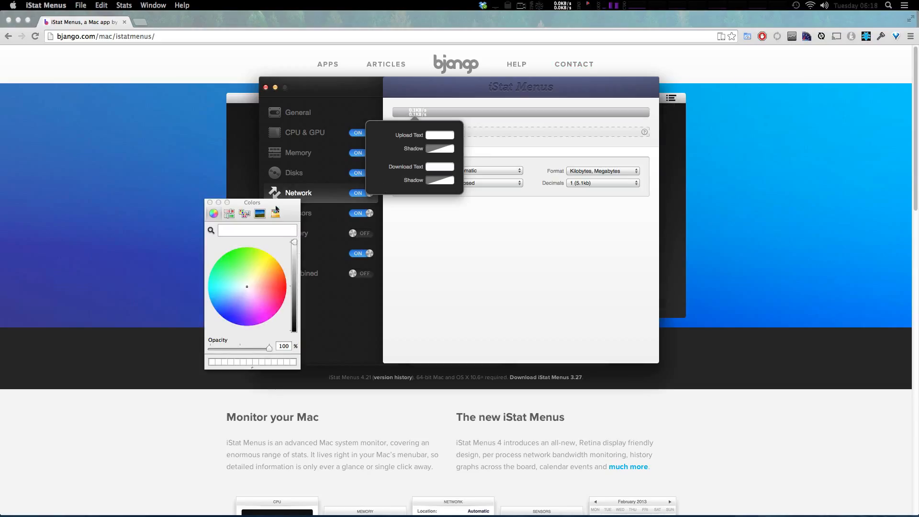
{"action": "left_click", "coordinate": [210, 203]}
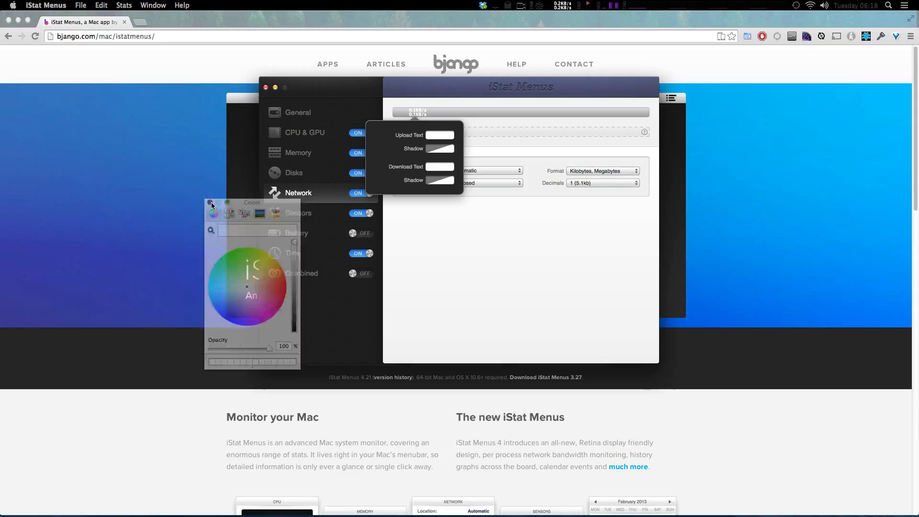
{"action": "left_click", "coordinate": [440, 101]}
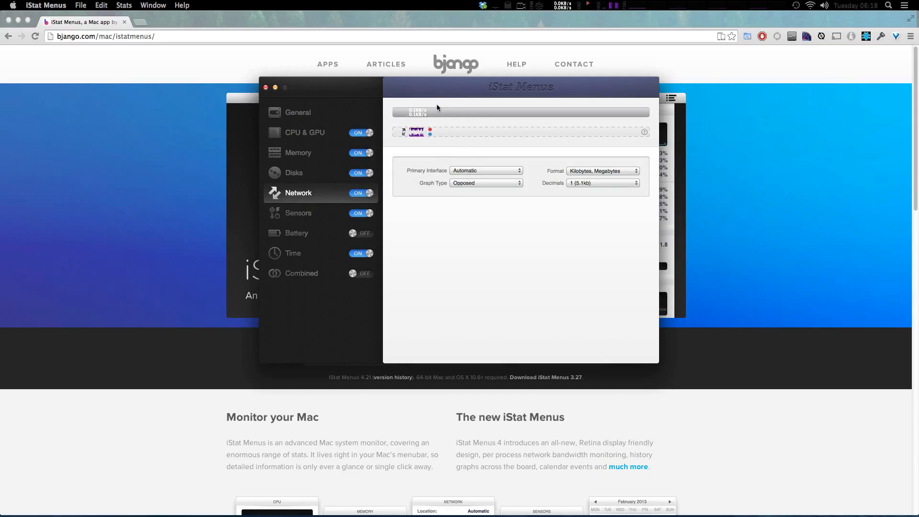
Review the Sensors settings, including the temperature item's text options and the placement of the menubar items, and look at the Battery settings.
{"action": "left_click", "coordinate": [295, 213]}
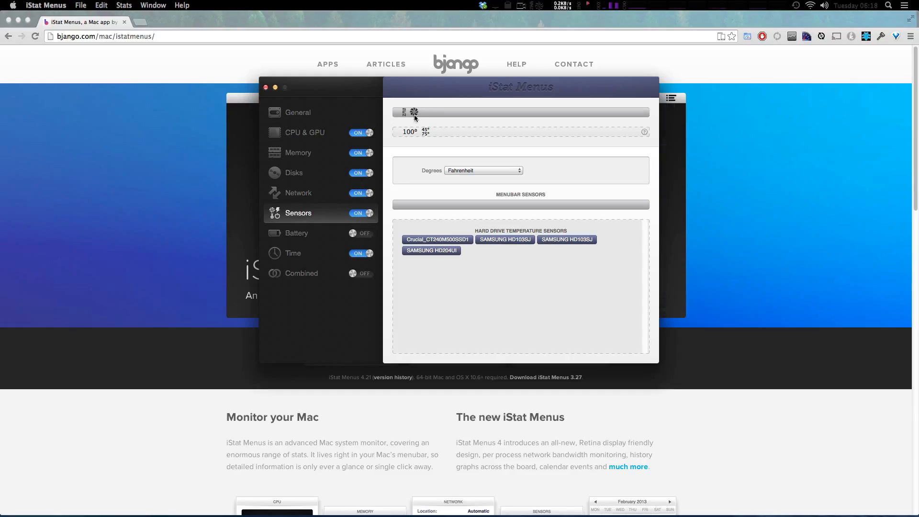
{"action": "left_click", "coordinate": [410, 131]}
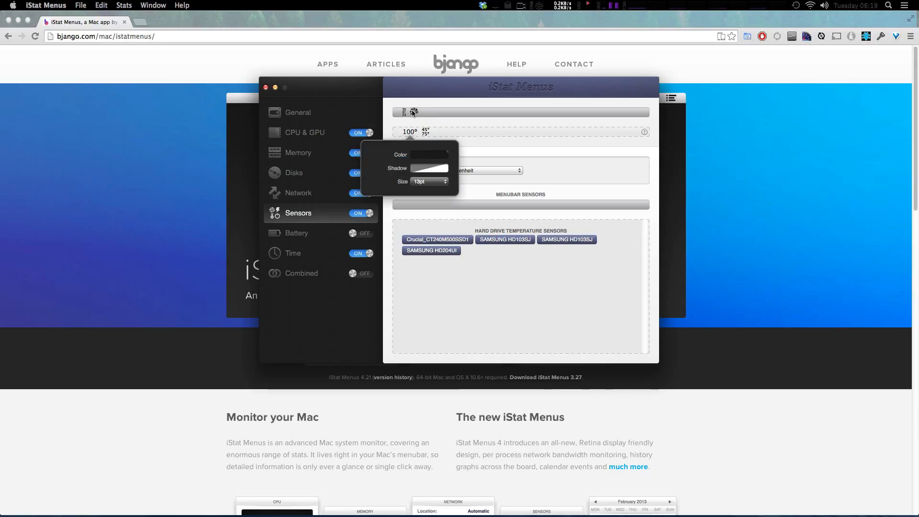
{"action": "mouse_move", "coordinate": [414, 111]}
{"action": "left_mouse_down"}
{"action": "mouse_move", "coordinate": [389, 135]}
{"action": "mouse_move", "coordinate": [407, 133]}
{"action": "mouse_move", "coordinate": [418, 115]}
{"action": "left_mouse_up"}
{"action": "left_click_drag", "start_coordinate": [409, 134], "coordinate": [414, 112]}
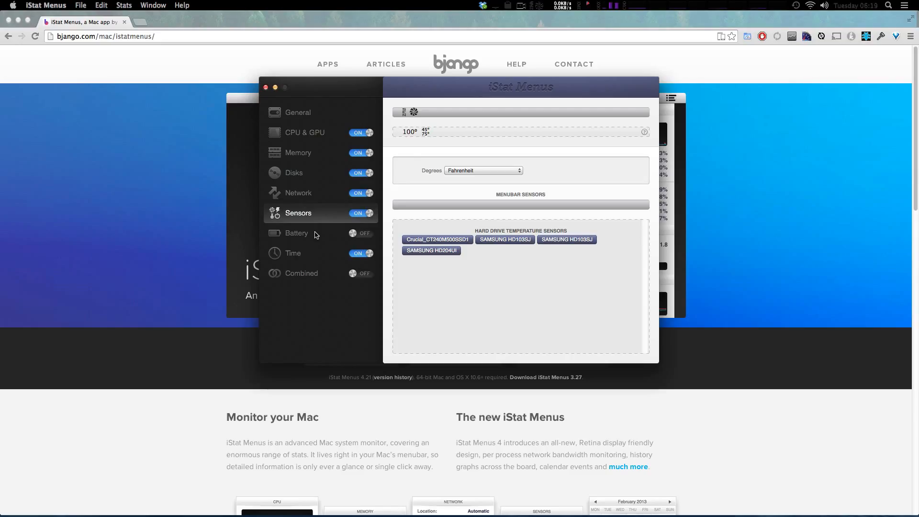
{"action": "left_click", "coordinate": [313, 235]}
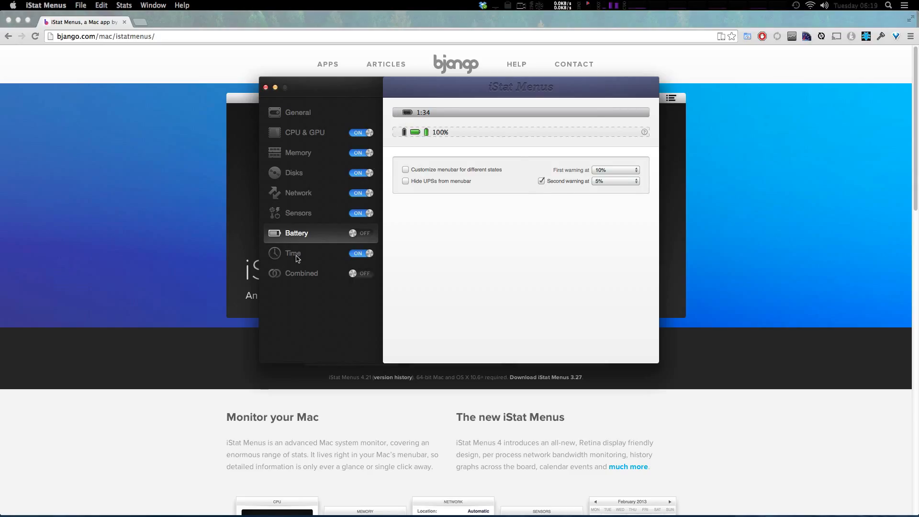
Set the menubar text colour of the Time item to white.
{"action": "left_click", "coordinate": [301, 254]}
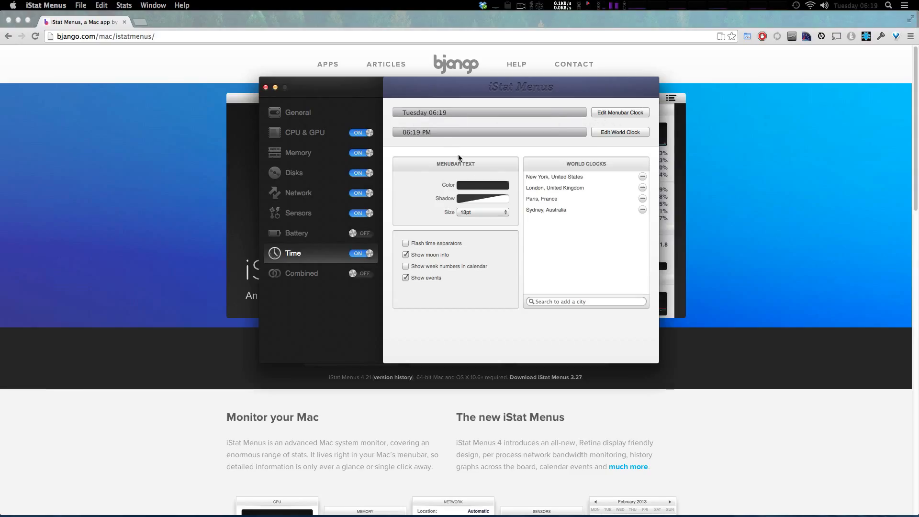
{"action": "left_click", "coordinate": [477, 188]}
{"action": "left_click_drag", "start_coordinate": [293, 261], "coordinate": [295, 205]}
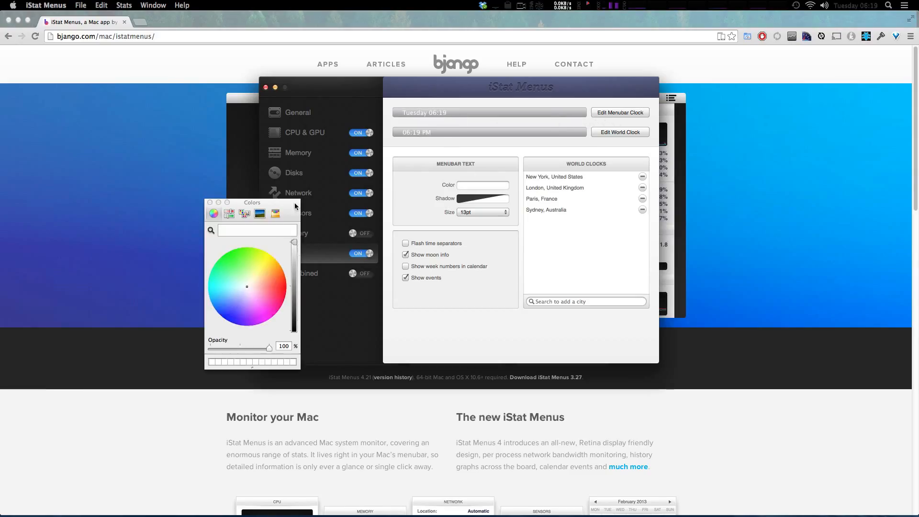
{"action": "left_click", "coordinate": [210, 202]}
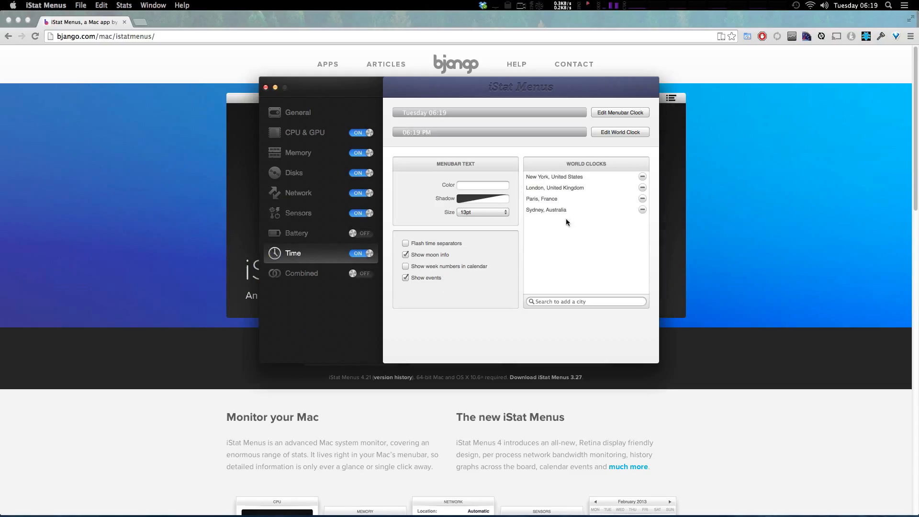
Add Tokyo, Japan to the world clocks and check its entry in the menubar clock's dropdown.
{"action": "left_click", "coordinate": [855, 5]}
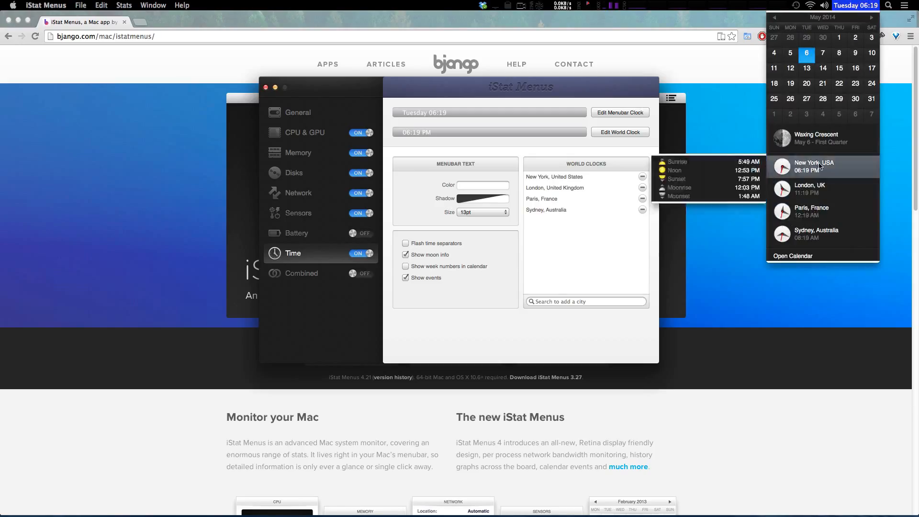
{"action": "left_click", "coordinate": [559, 301]}
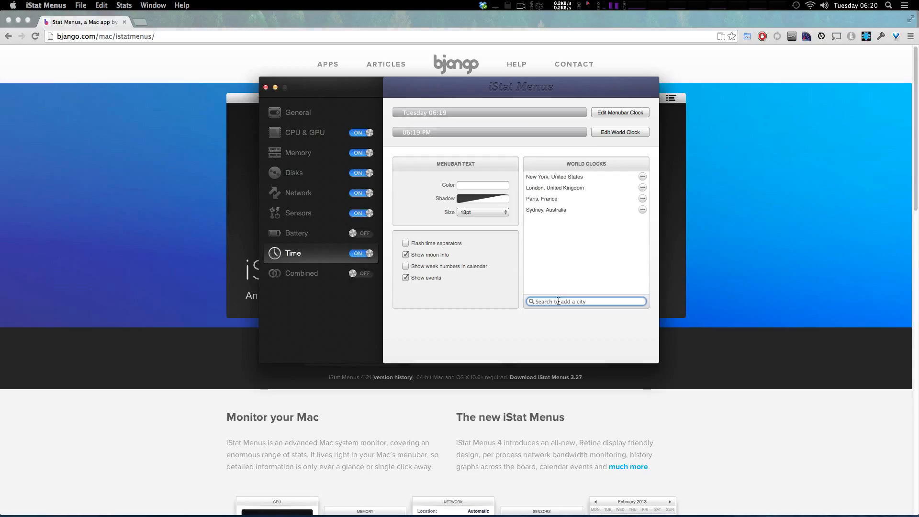
{"action": "type", "text": "Tok"}
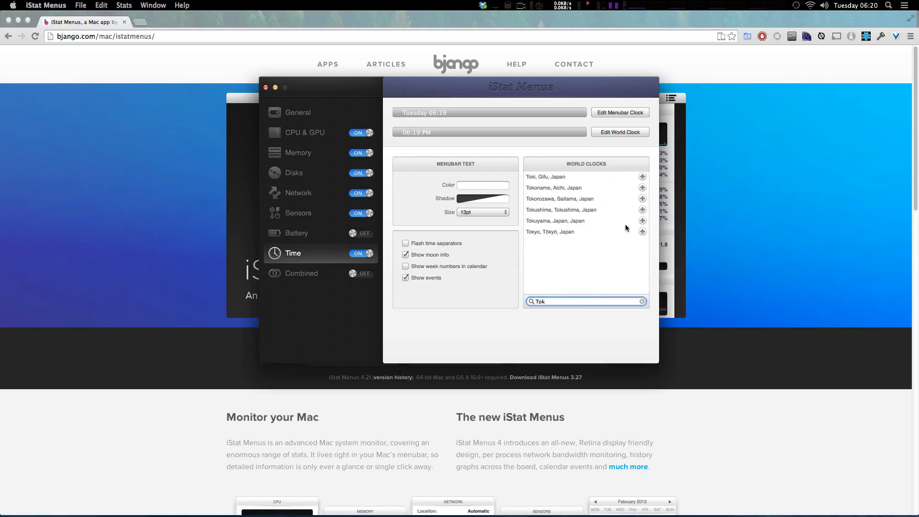
{"action": "left_click", "coordinate": [642, 231]}
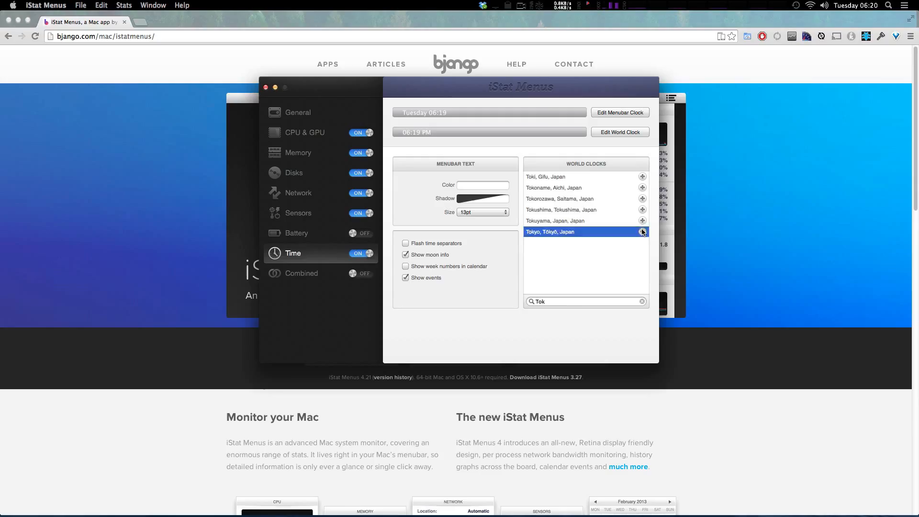
{"action": "left_click", "coordinate": [858, 5]}
{"action": "mouse_move", "coordinate": [827, 259]}
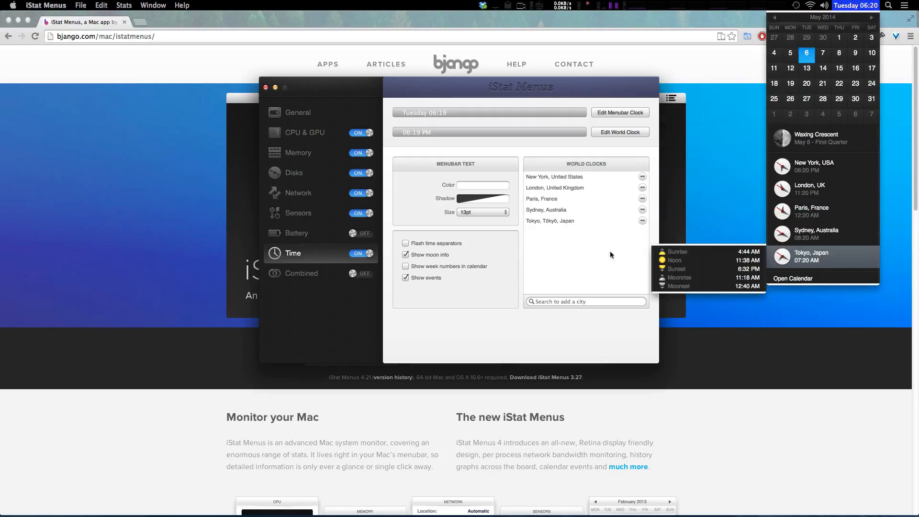
{"action": "left_click", "coordinate": [486, 306]}
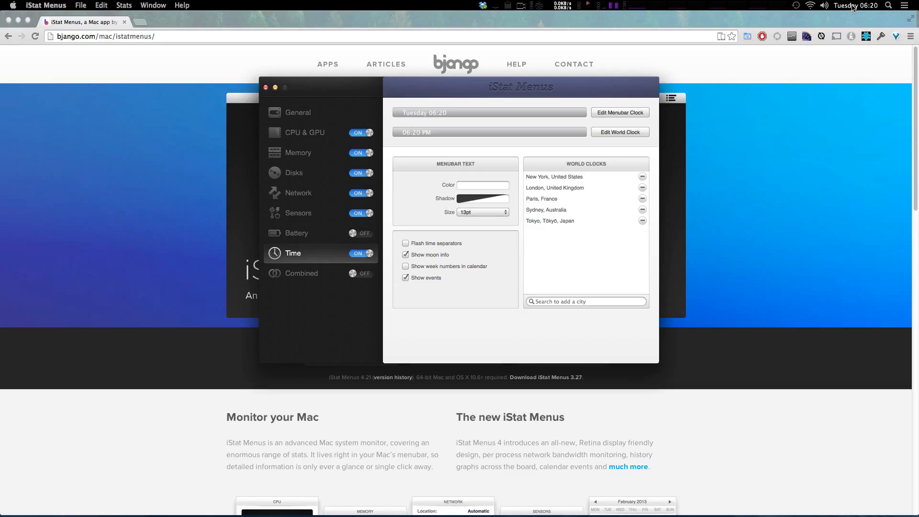
Try the menubar clock ahead of the Time Machine icon, return it to its place, and reorder the Wi-Fi icon to sit beside it.
{"action": "left_click_drag", "start_coordinate": [853, 7], "coordinate": [794, 9]}
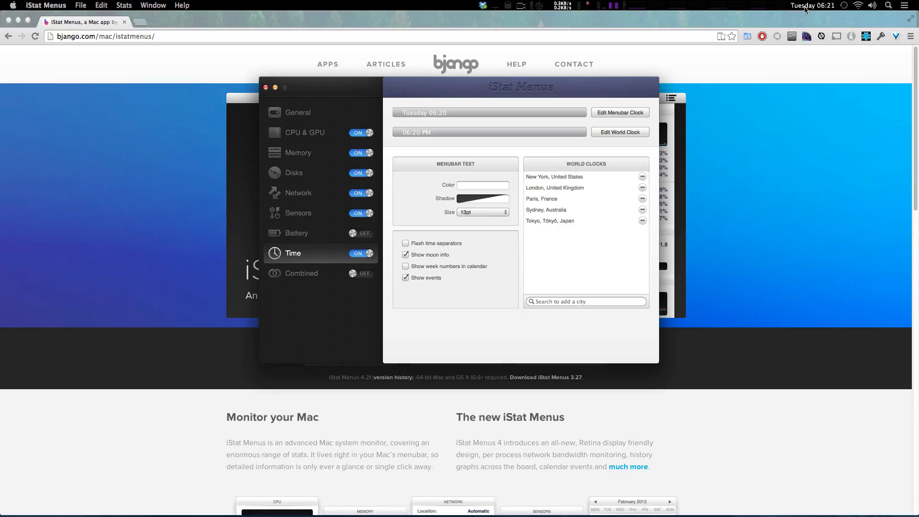
{"action": "left_click_drag", "start_coordinate": [808, 7], "coordinate": [856, 7]}
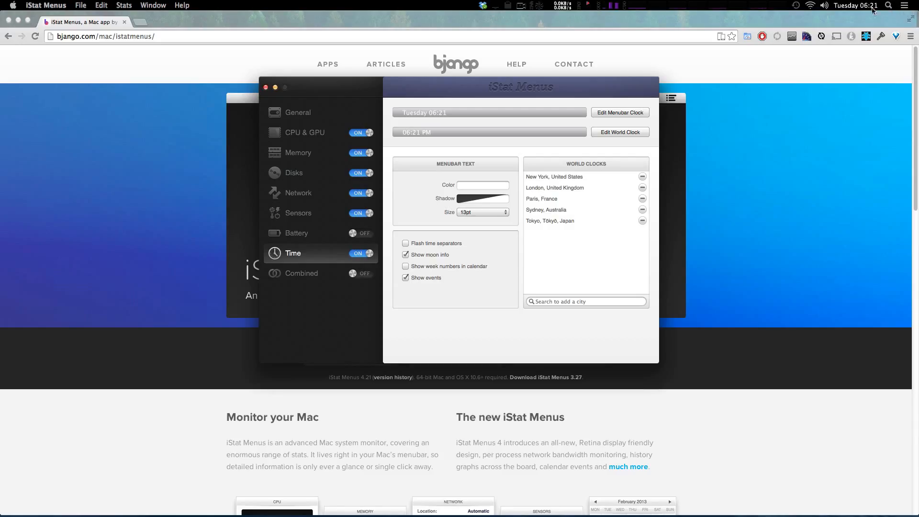
{"action": "mouse_move", "coordinate": [823, 5]}
{"action": "left_mouse_down"}
{"action": "mouse_move", "coordinate": [578, 2]}
{"action": "mouse_move", "coordinate": [819, 5]}
{"action": "mouse_move", "coordinate": [811, 5]}
{"action": "left_mouse_up"}
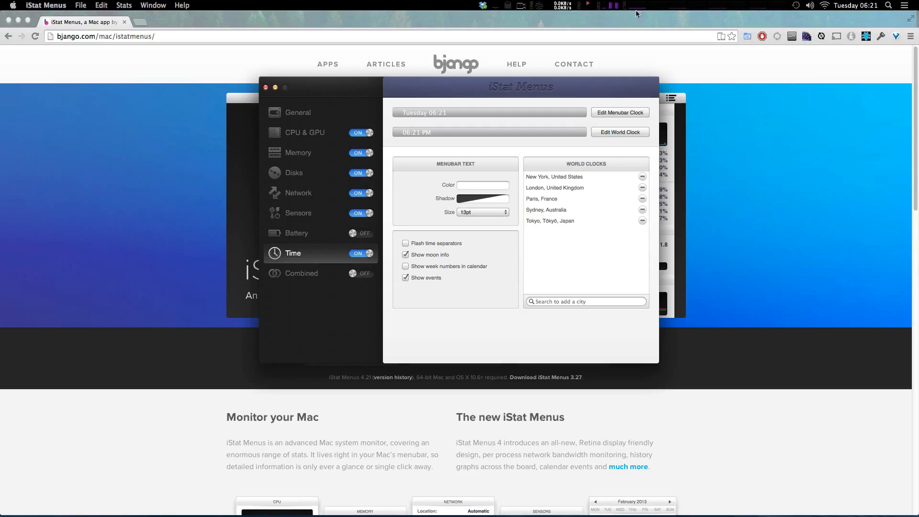
Look through the third-party menubar items such as Dropbox and ScreenFlow, and try to reorder the items beside the network readout.
{"action": "left_click", "coordinate": [483, 5]}
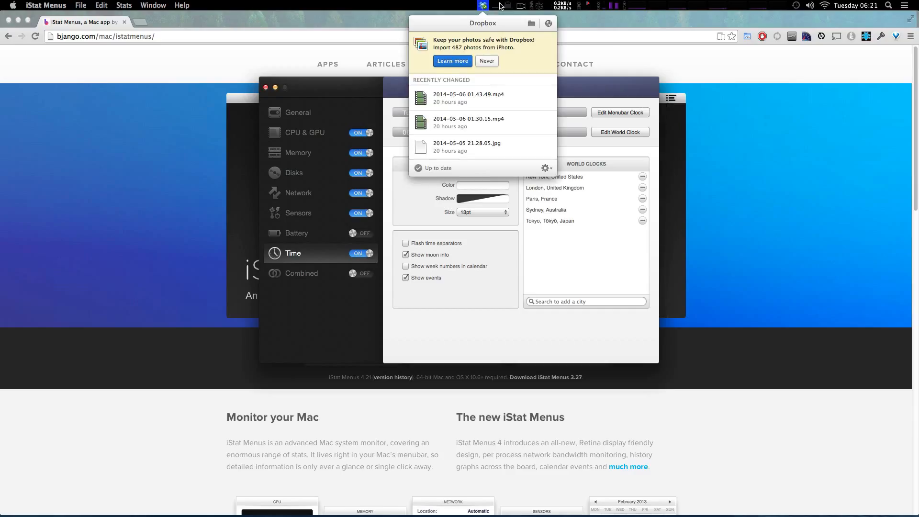
{"action": "left_click", "coordinate": [498, 6]}
{"action": "left_click", "coordinate": [507, 7]}
{"action": "left_click", "coordinate": [521, 8]}
{"action": "left_click", "coordinate": [521, 7]}
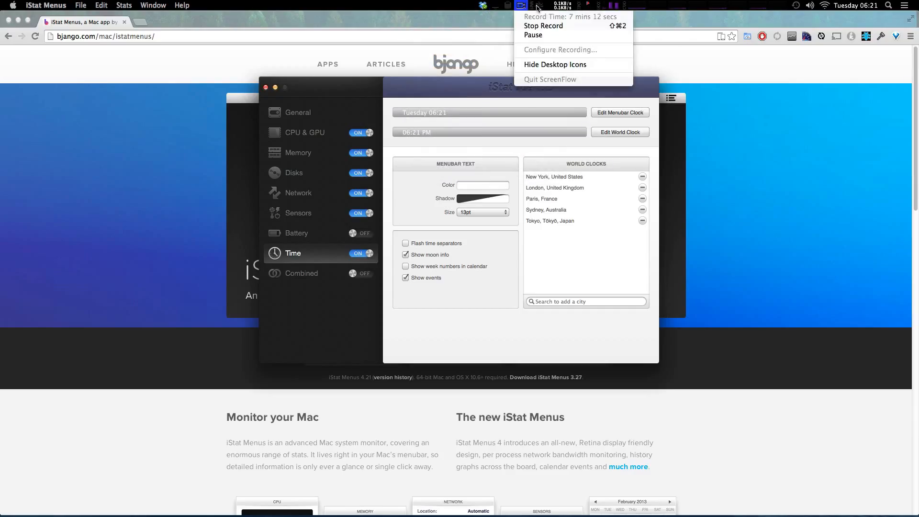
{"action": "left_click", "coordinate": [544, 5]}
{"action": "left_click_drag", "start_coordinate": [555, 6], "coordinate": [535, 6]}
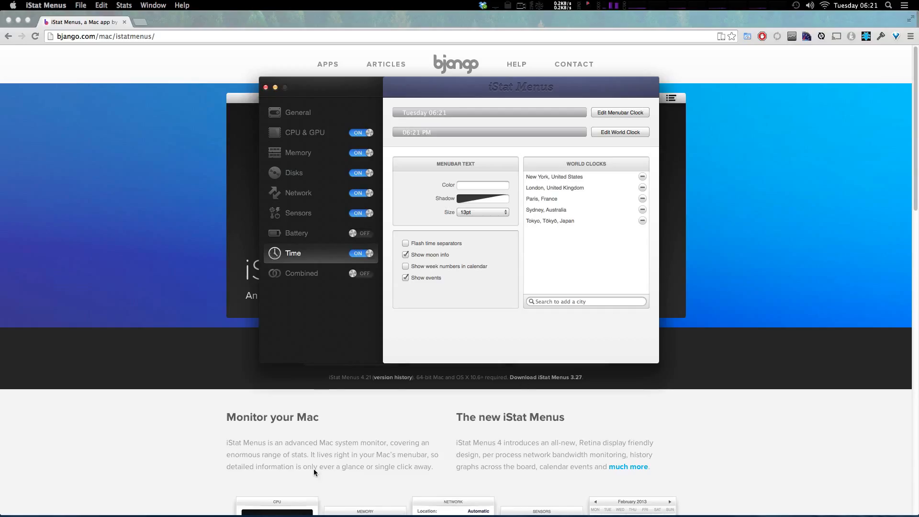
Switch to System Preferences and open the Clock options of the Date & Time settings.
{"action": "mouse_move", "coordinate": [333, 512]}
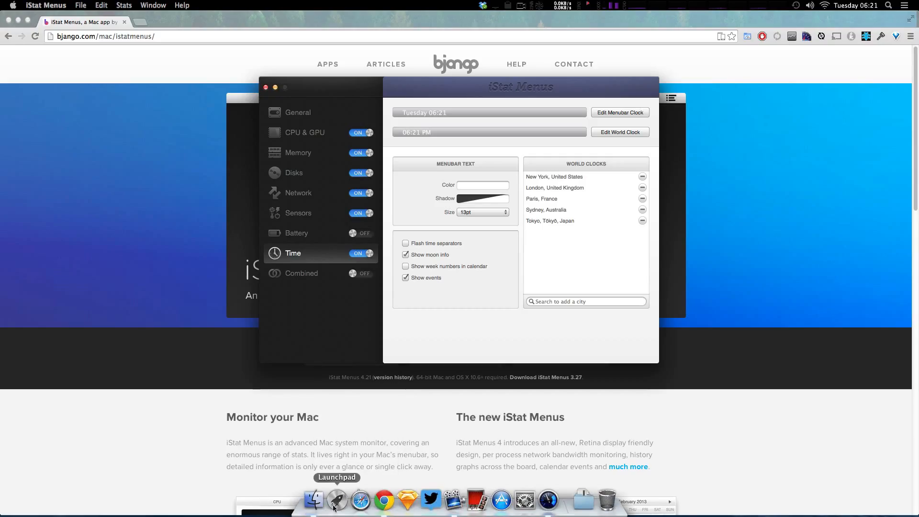
{"action": "left_click", "coordinate": [525, 500]}
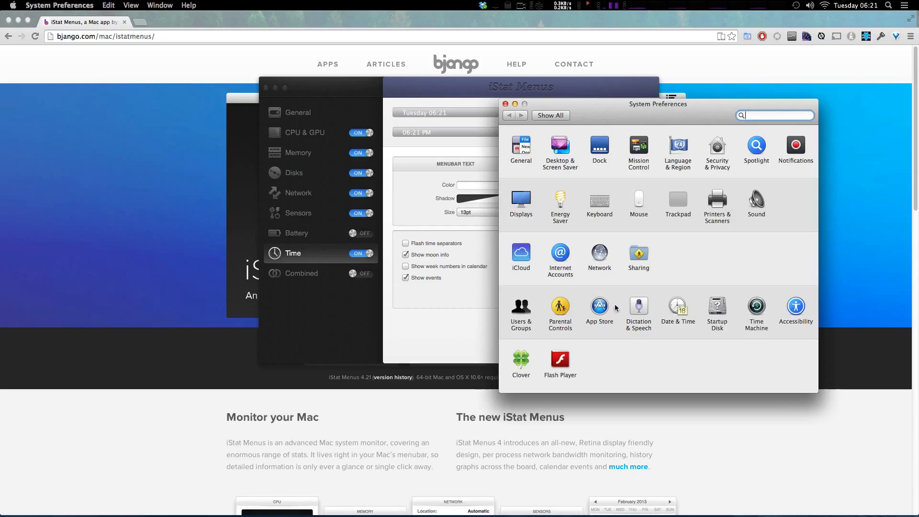
{"action": "left_click", "coordinate": [672, 308]}
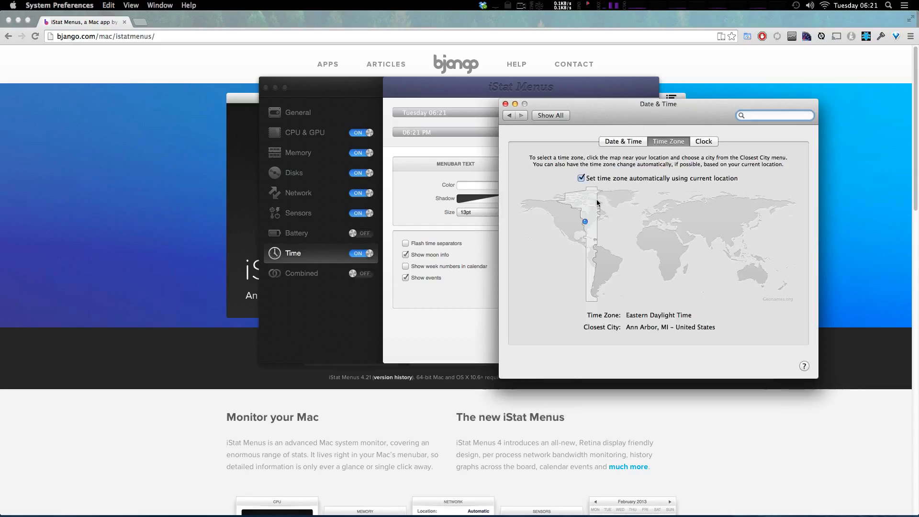
{"action": "left_click", "coordinate": [703, 141]}
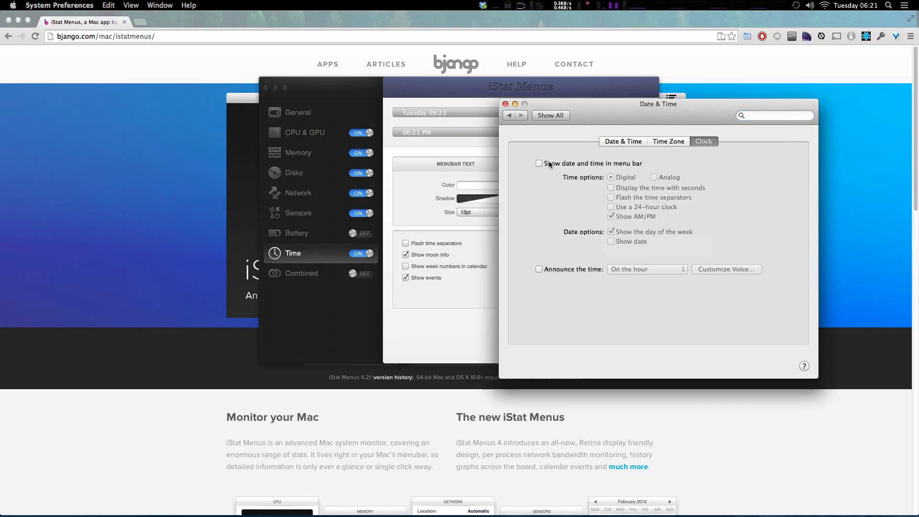
Try Show date and time in menu bar on and off, leave it disabled, and quit System Preferences.
{"action": "left_click", "coordinate": [540, 163]}
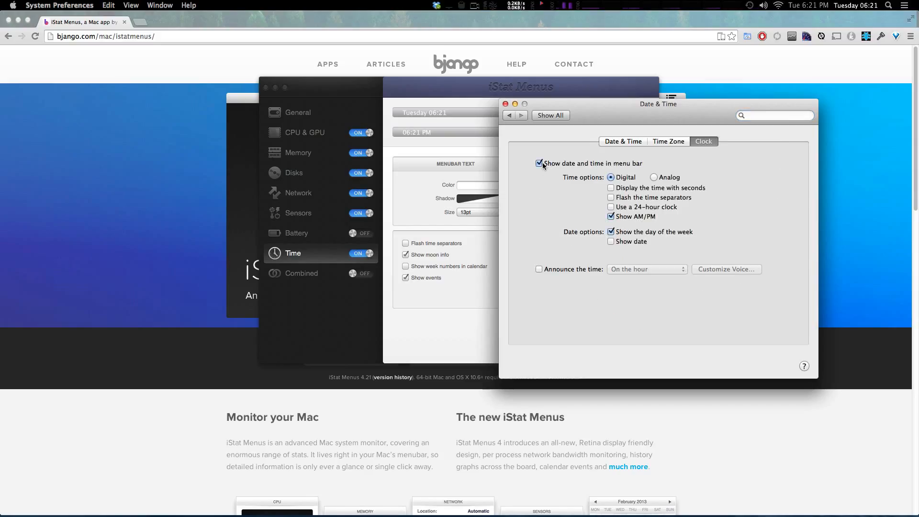
{"action": "left_click", "coordinate": [540, 163]}
{"action": "left_click", "coordinate": [540, 164]}
{"action": "left_click", "coordinate": [540, 163]}
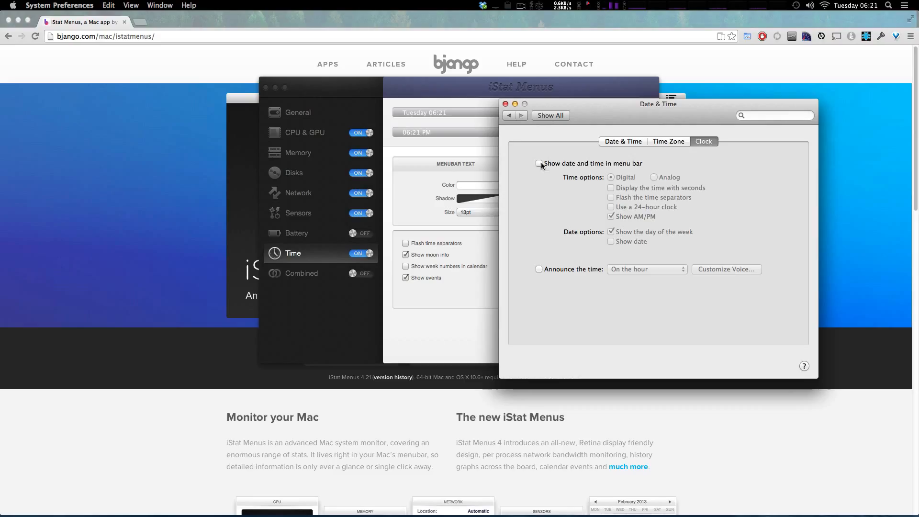
{"action": "left_click", "coordinate": [509, 115]}
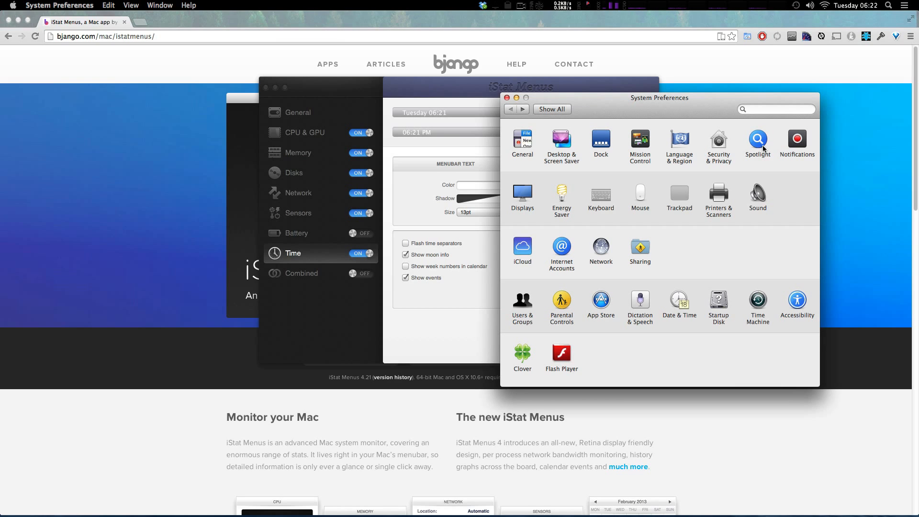
{"action": "left_click_drag", "start_coordinate": [691, 97], "coordinate": [617, 86]}
{"action": "key", "text": "super+q"}
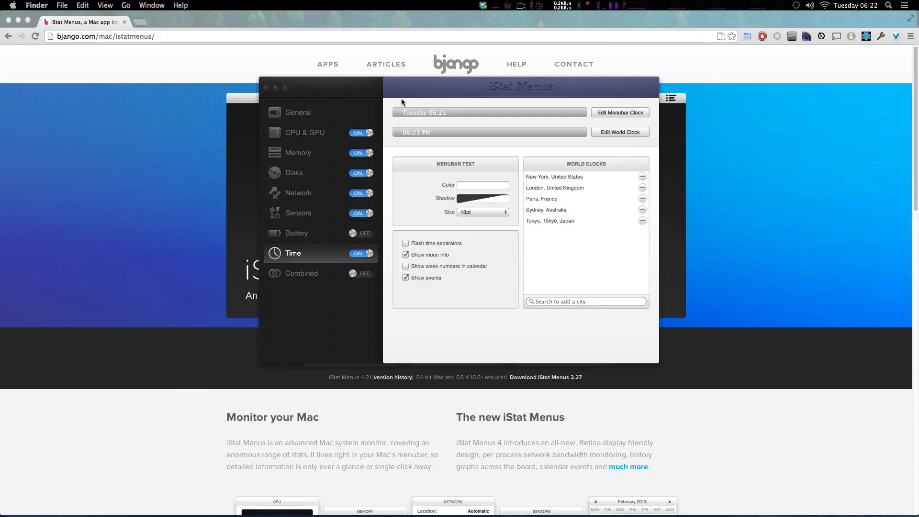
Set the Menubar Theme to Fire in the General settings of iStat Menus and check the CPU graphs in the menubar.
{"action": "left_click", "coordinate": [311, 115]}
{"action": "left_click", "coordinate": [483, 308]}
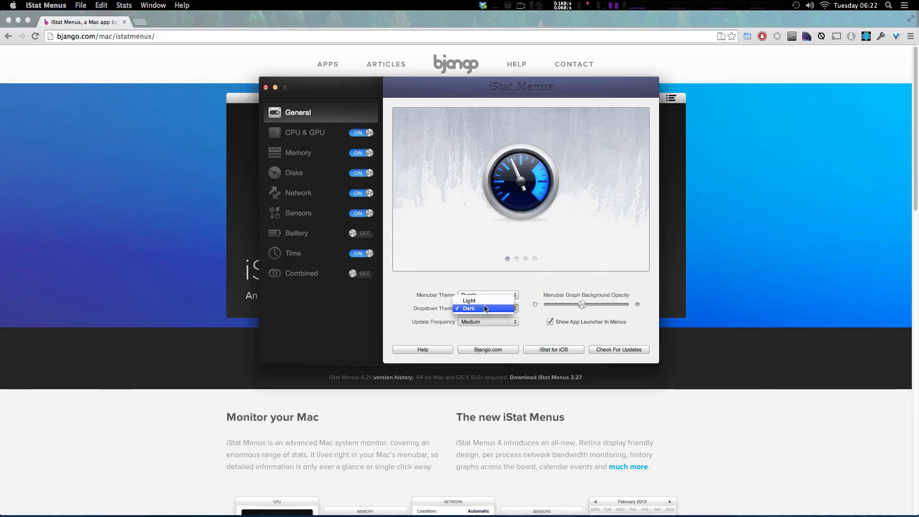
{"action": "left_click", "coordinate": [493, 276]}
{"action": "left_click", "coordinate": [480, 295]}
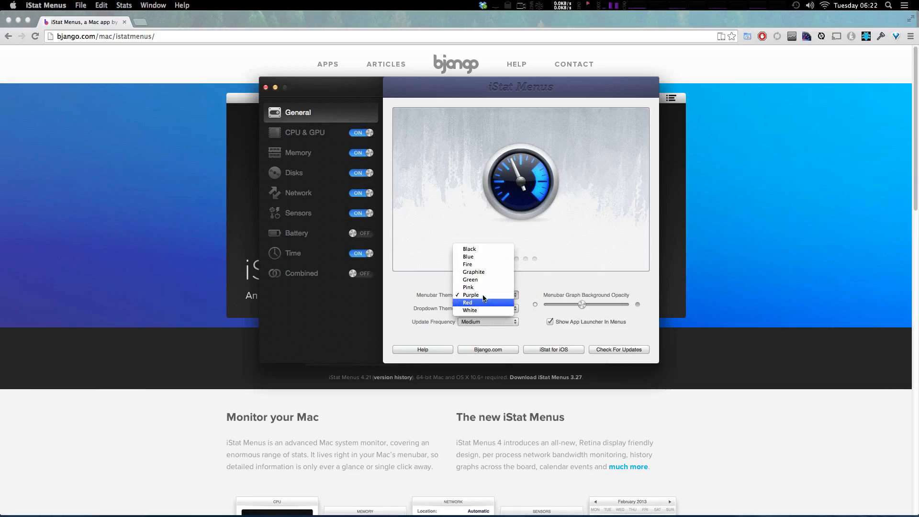
{"action": "left_click", "coordinate": [487, 265]}
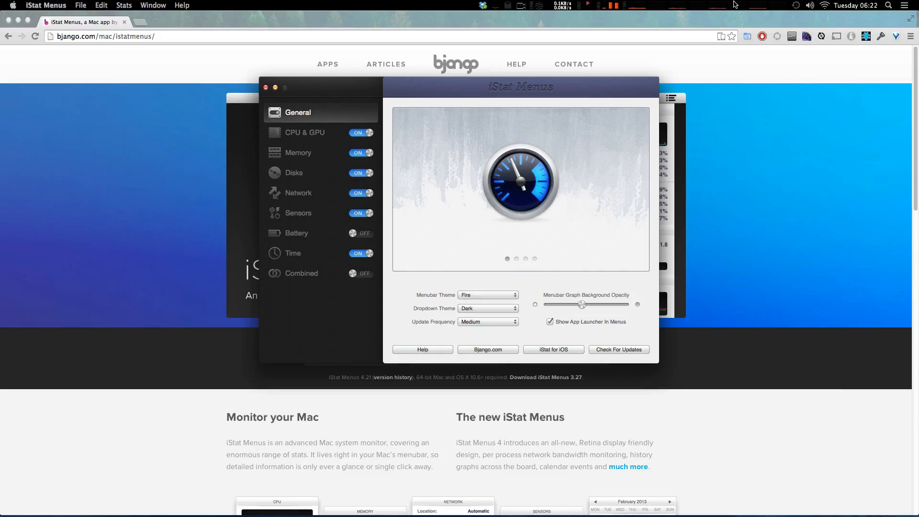
{"action": "left_click", "coordinate": [736, 4]}
{"action": "left_click", "coordinate": [738, 4]}
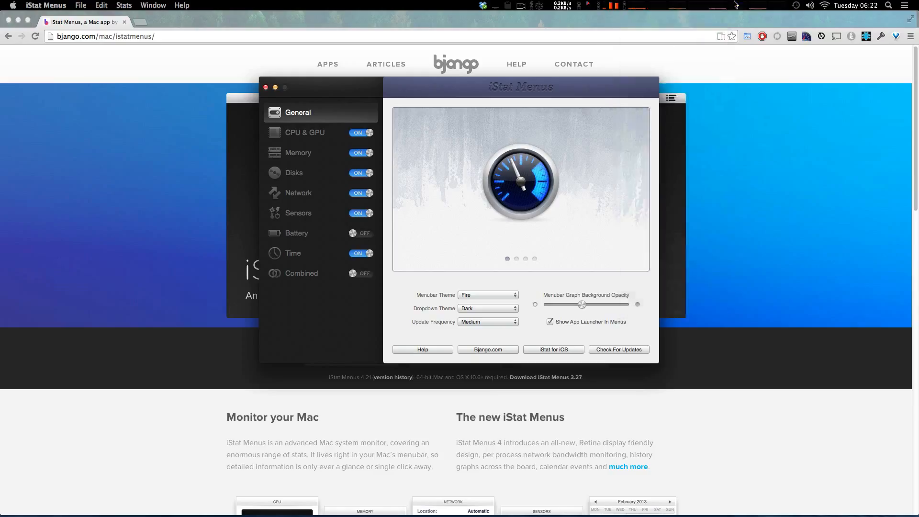
{"action": "left_click", "coordinate": [740, 4]}
{"action": "left_click", "coordinate": [740, 5]}
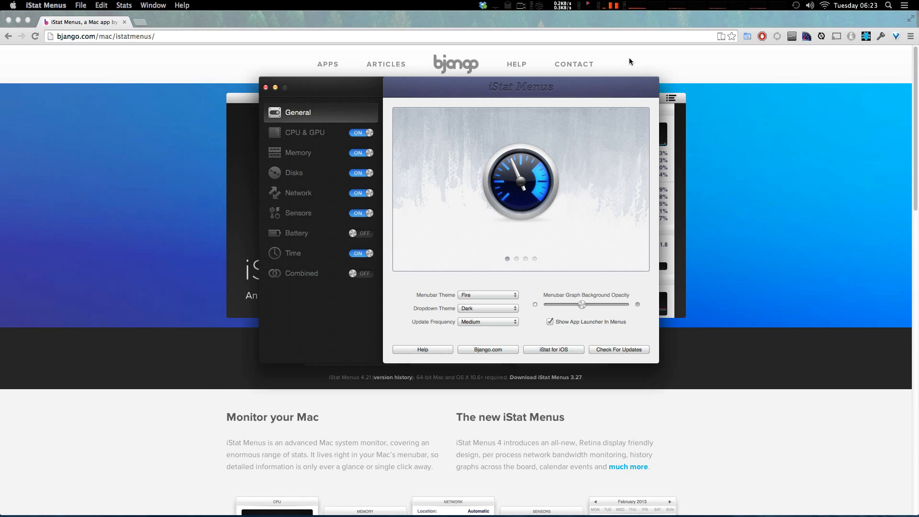
View the CPU dropdown from the menubar and quit the iStat Menus settings app.
{"action": "mouse_move", "coordinate": [637, 90]}
{"action": "left_mouse_down"}
{"action": "mouse_move", "coordinate": [615, 85]}
{"action": "mouse_move", "coordinate": [639, 88]}
{"action": "left_mouse_up"}
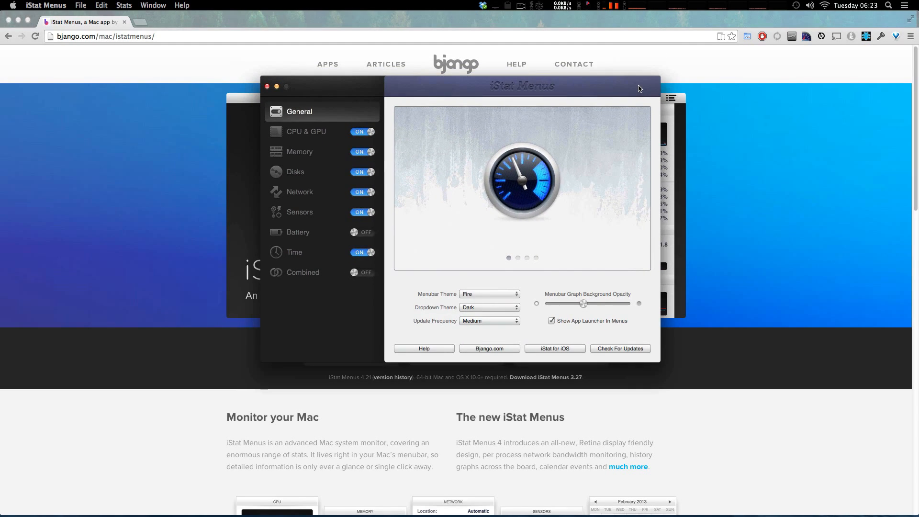
{"action": "left_click", "coordinate": [651, 4]}
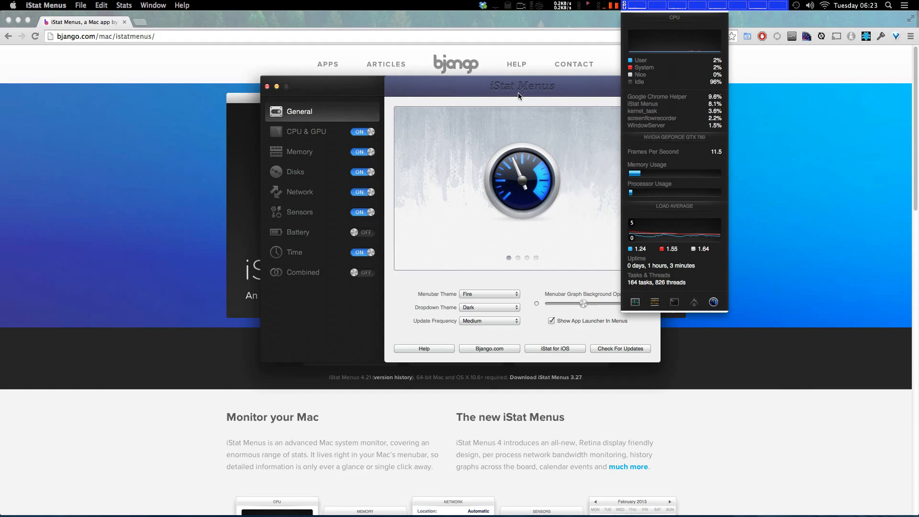
{"action": "left_click_drag", "start_coordinate": [518, 93], "coordinate": [652, 131]}
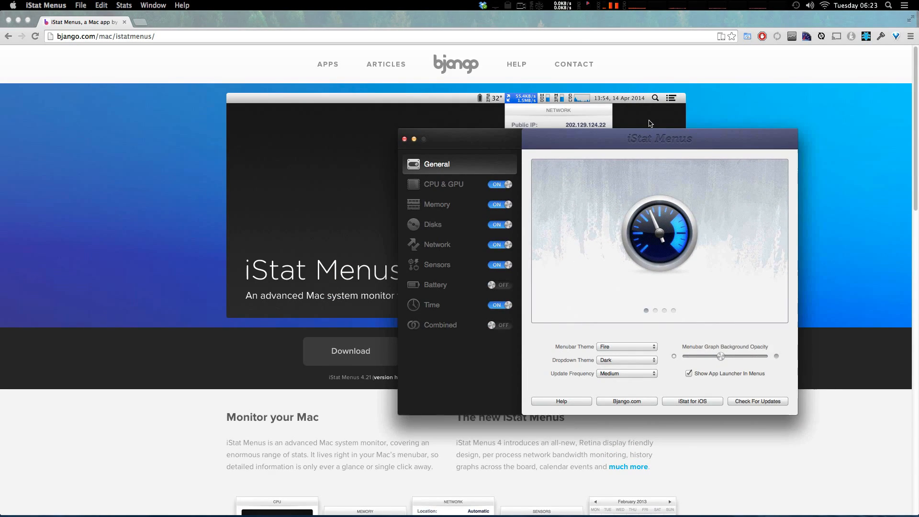
{"action": "key", "text": "super+q"}
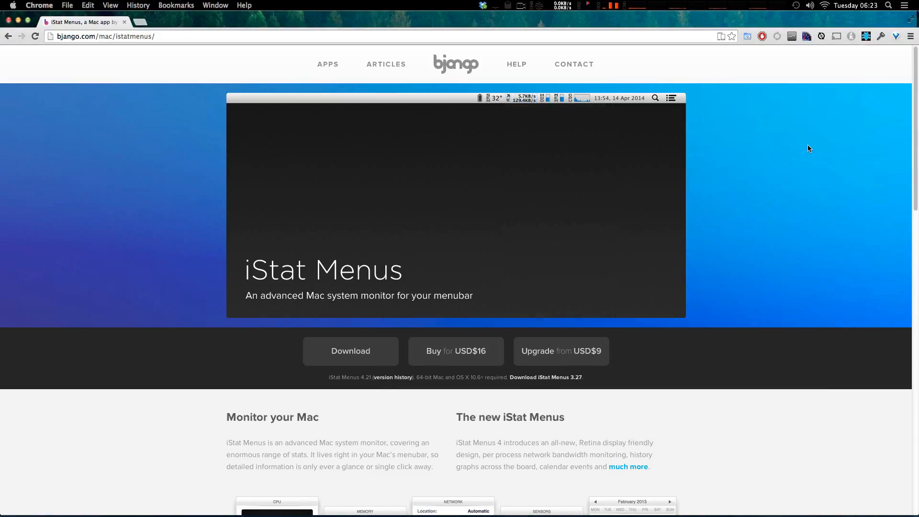